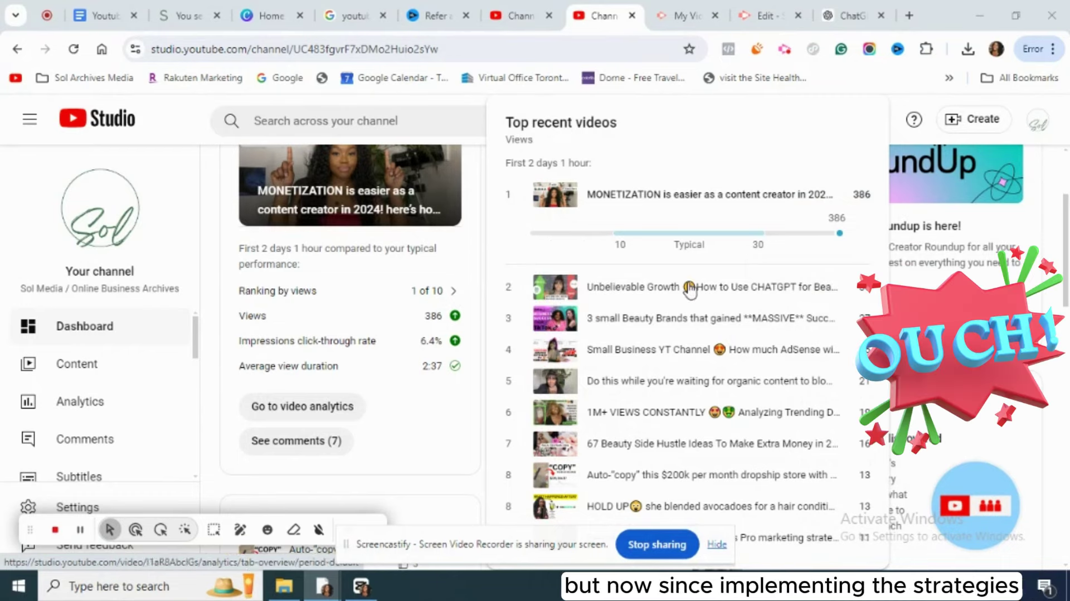
Highlight the three top-video rows and the word 'Last' in the summary, then deselect them.
mouse_move(455, 317)
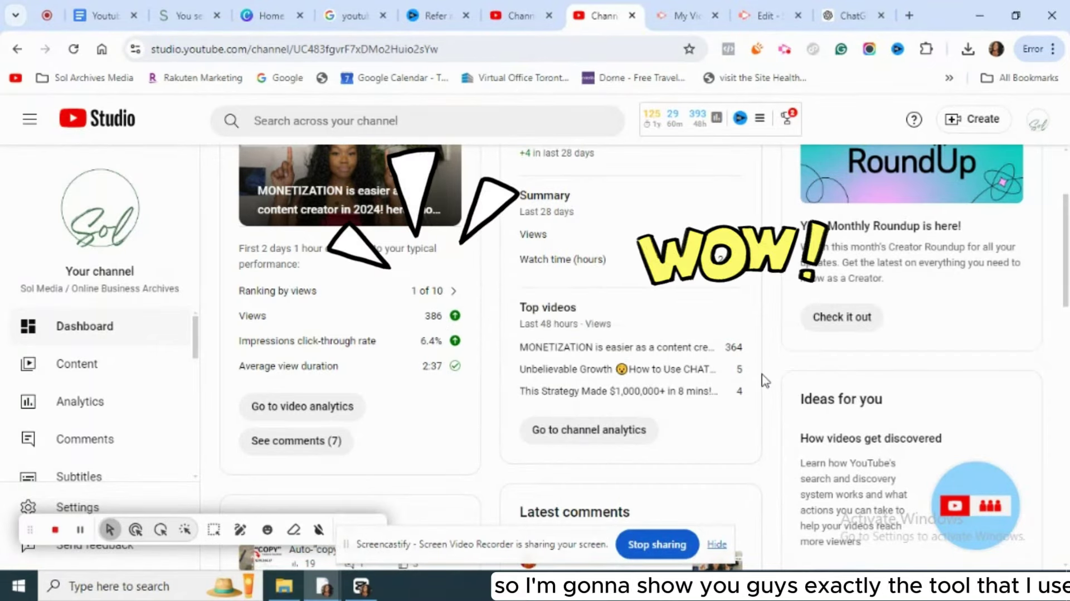
left_click_drag(761, 399, 516, 341)
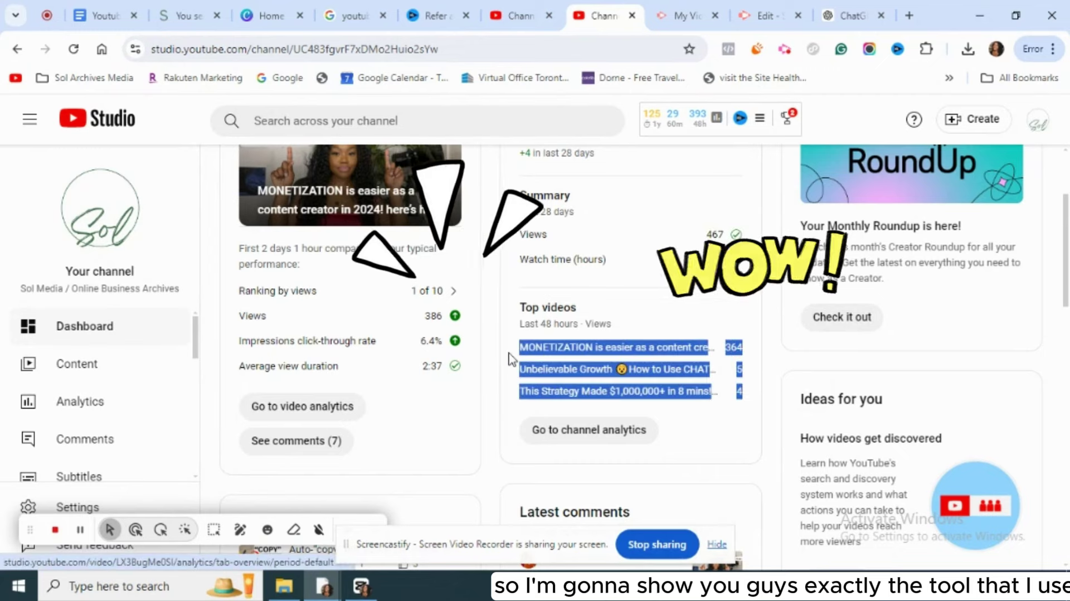
double_click(519, 322)
left_click(514, 315)
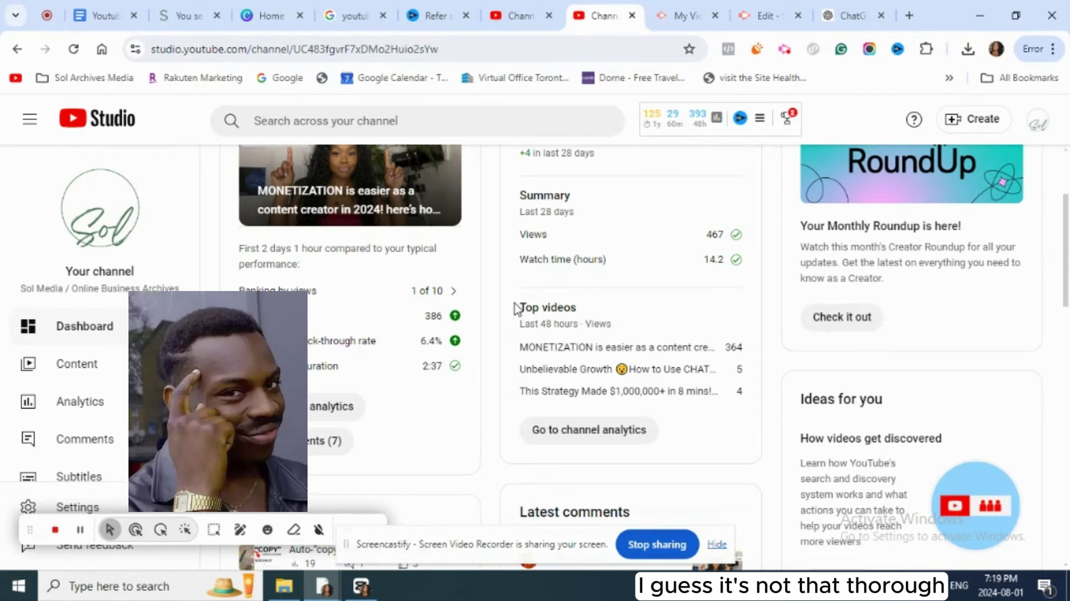
Scroll through the website, visit its Extension page, then reveal the signed-in vidIQ dashboard window.
scroll(512, 311, "up", 3)
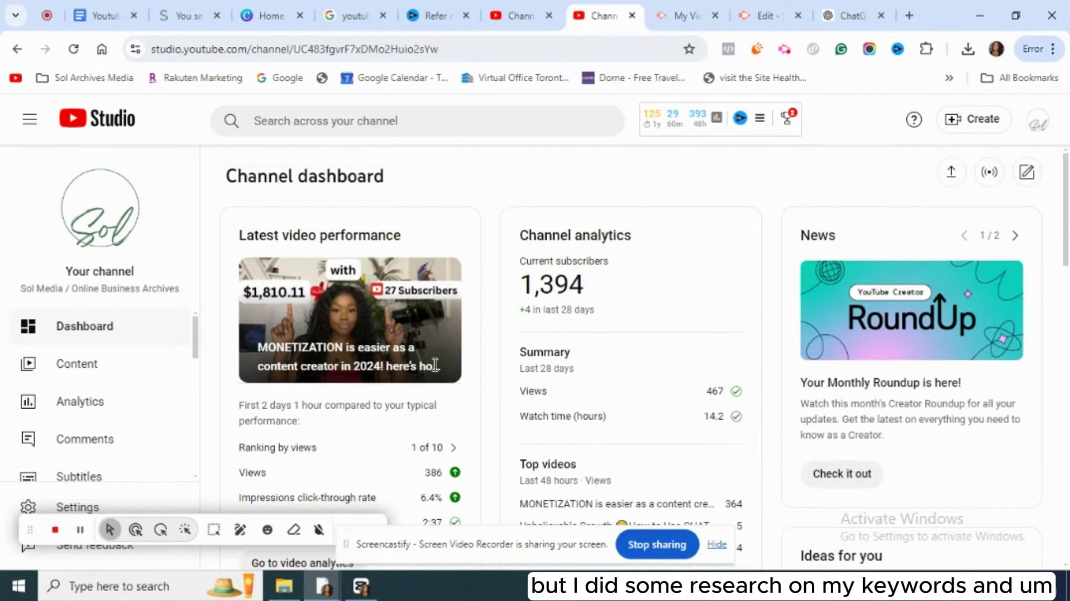
scroll(488, 357, "down", 1)
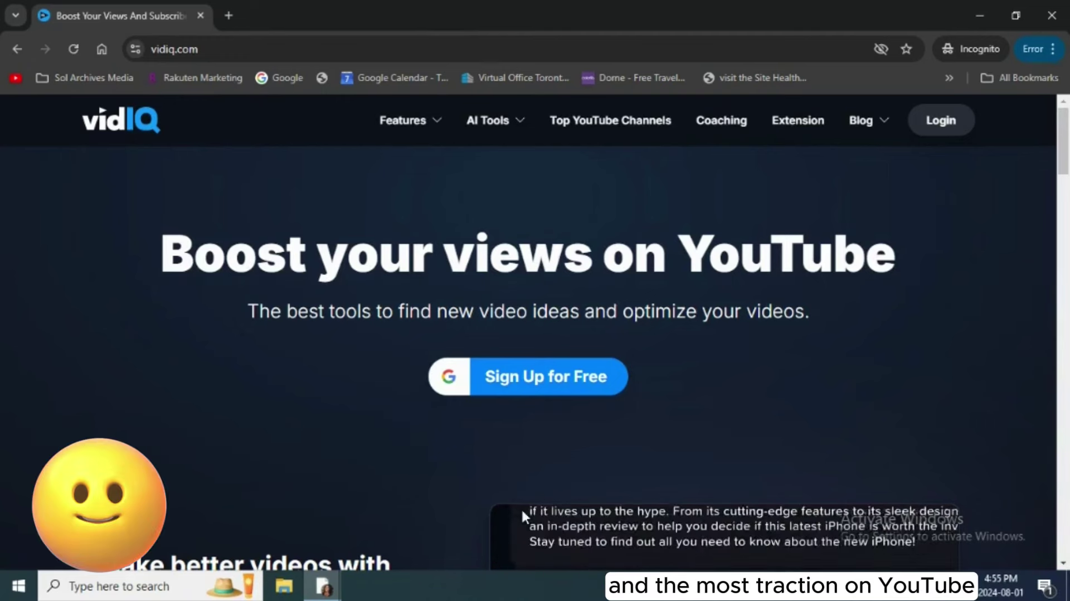
scroll(364, 380, "down", 5)
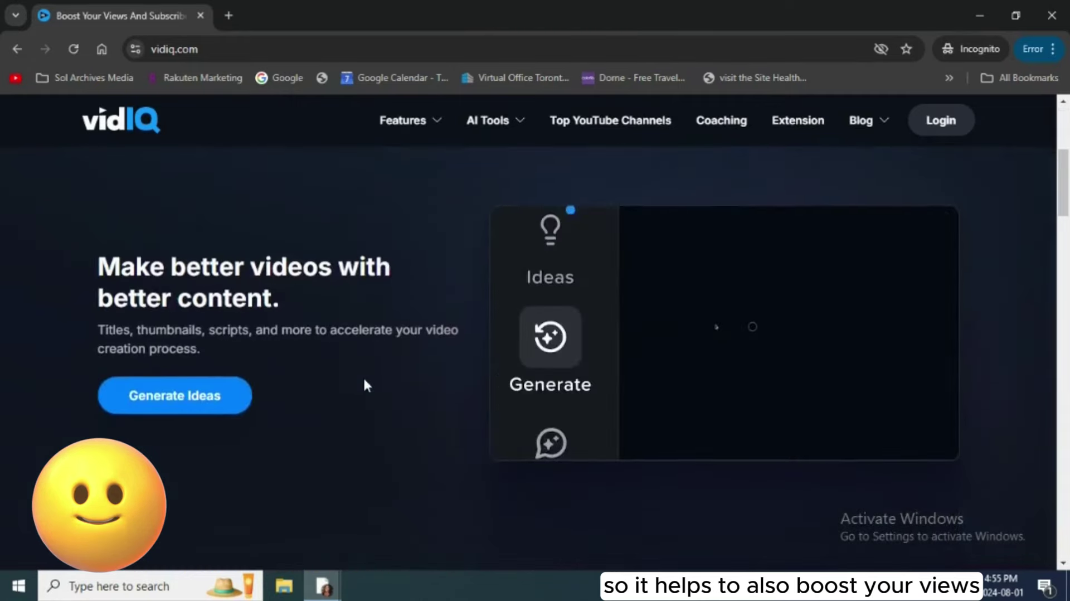
scroll(364, 380, "down", 8)
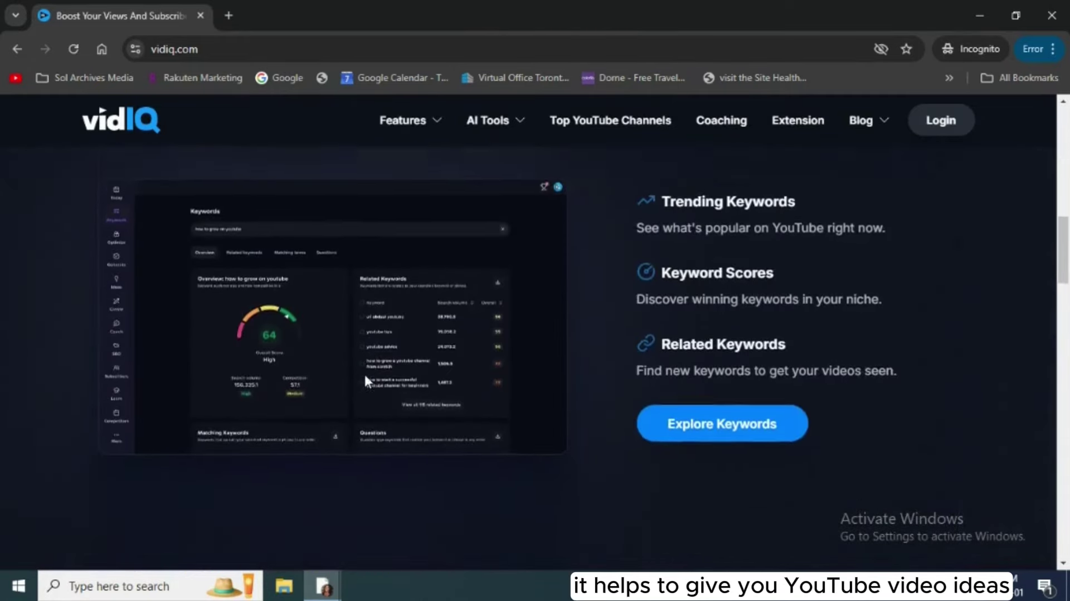
scroll(365, 381, "down", 12)
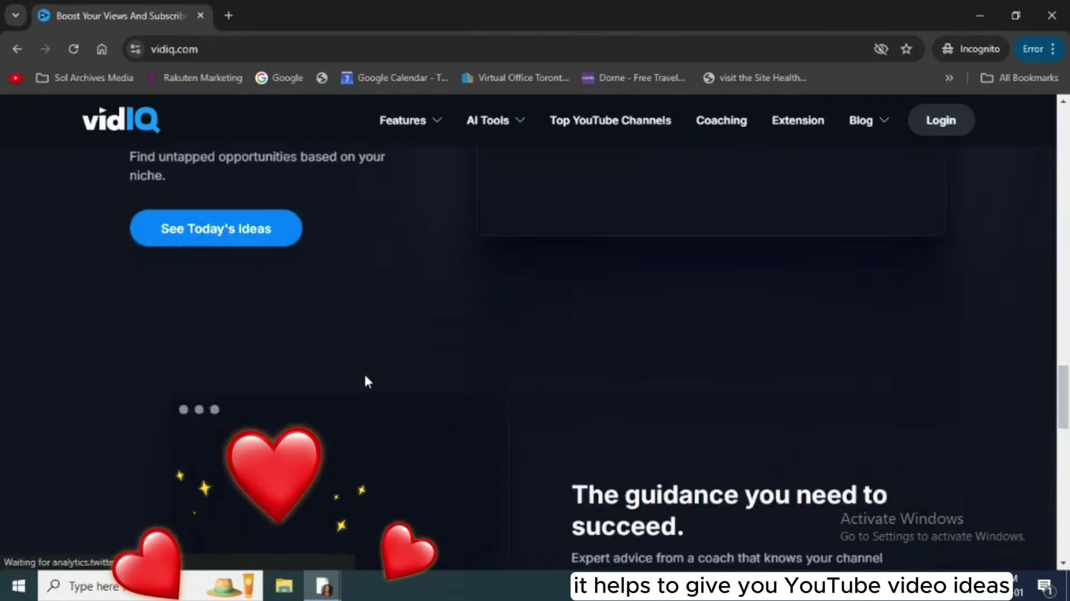
scroll(365, 380, "down", 15)
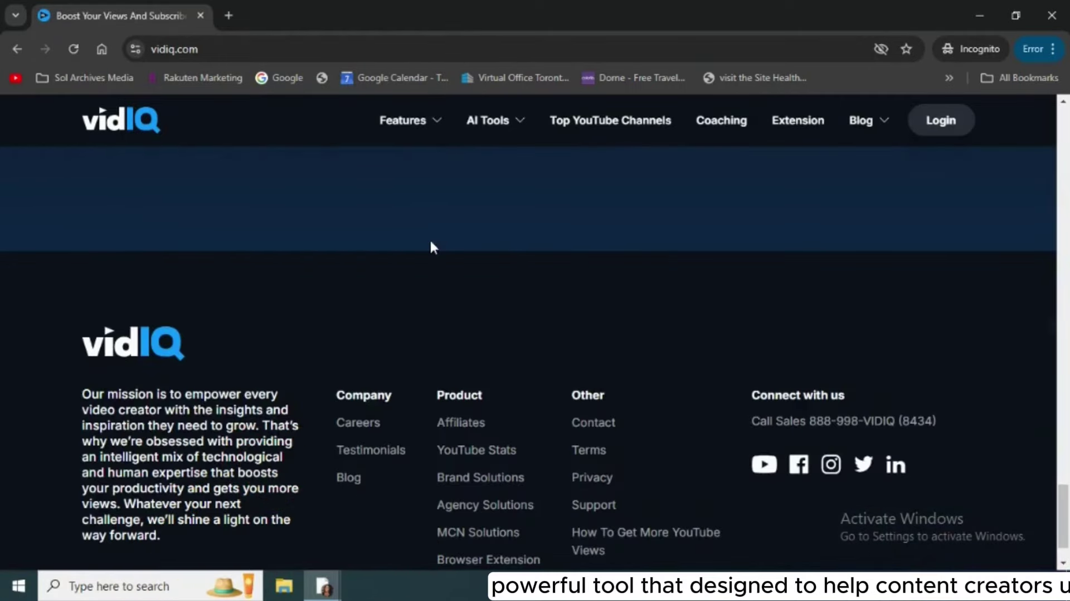
scroll(478, 227, "up", 5)
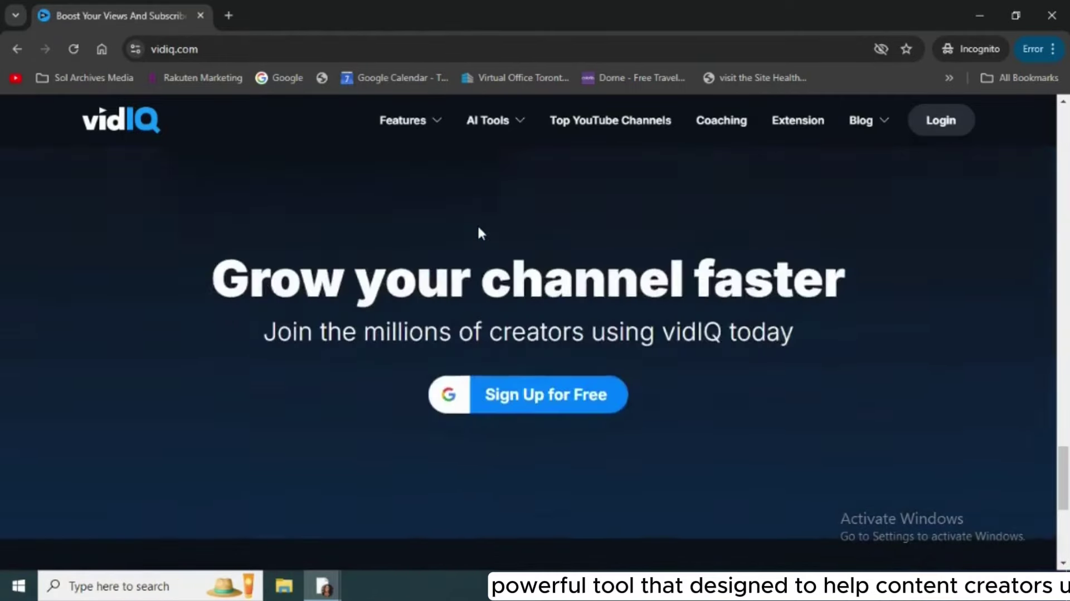
scroll(478, 228, "up", 5)
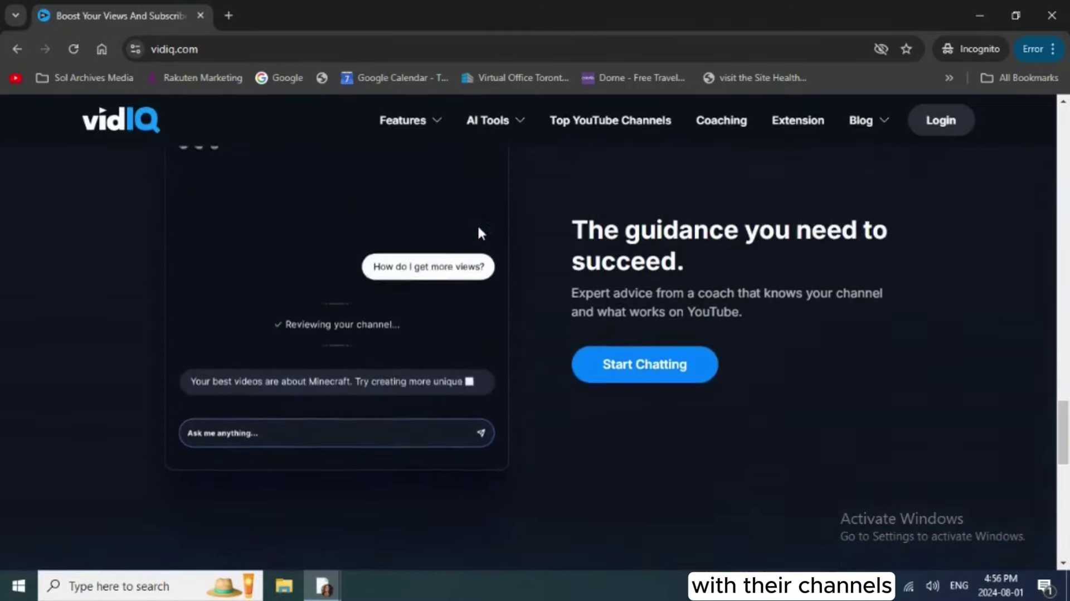
scroll(478, 227, "up", 3)
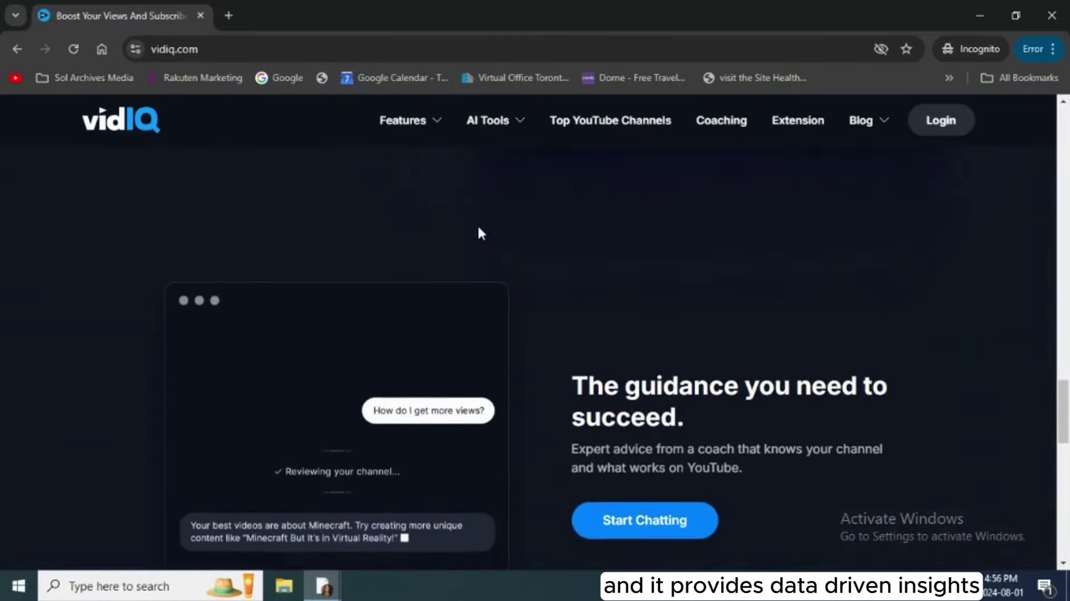
scroll(478, 227, "up", 3)
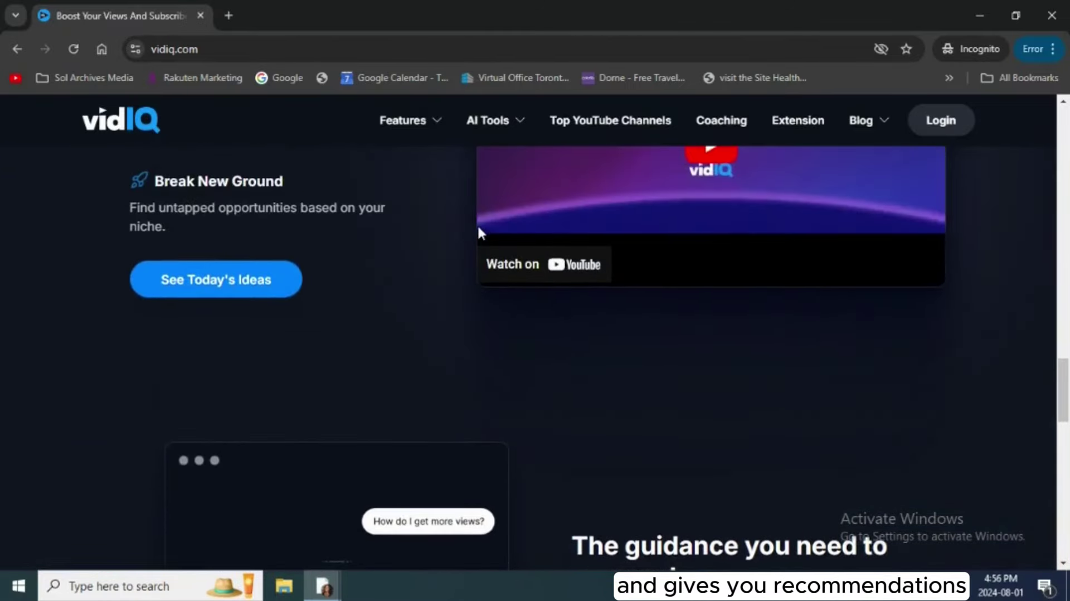
scroll(478, 228, "up", 6)
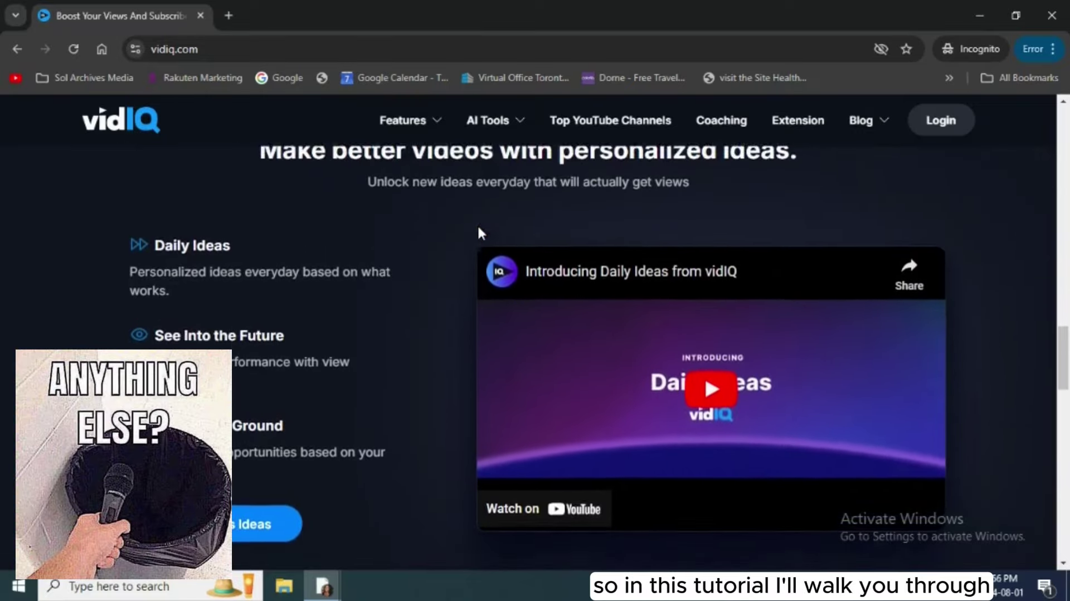
scroll(478, 228, "up", 12)
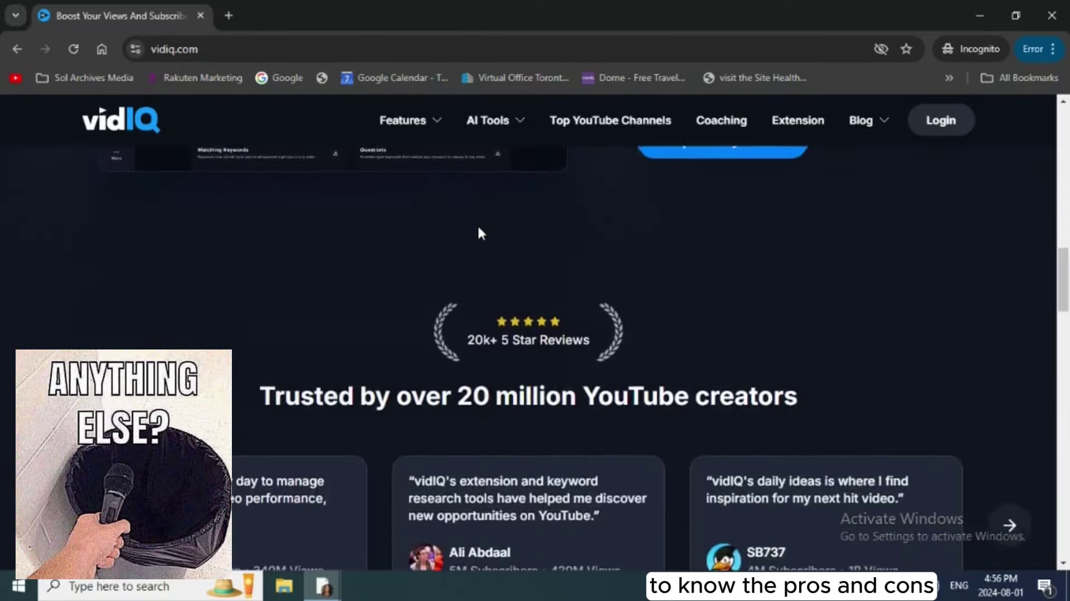
scroll(478, 228, "up", 2)
scroll(478, 228, "up", 2)
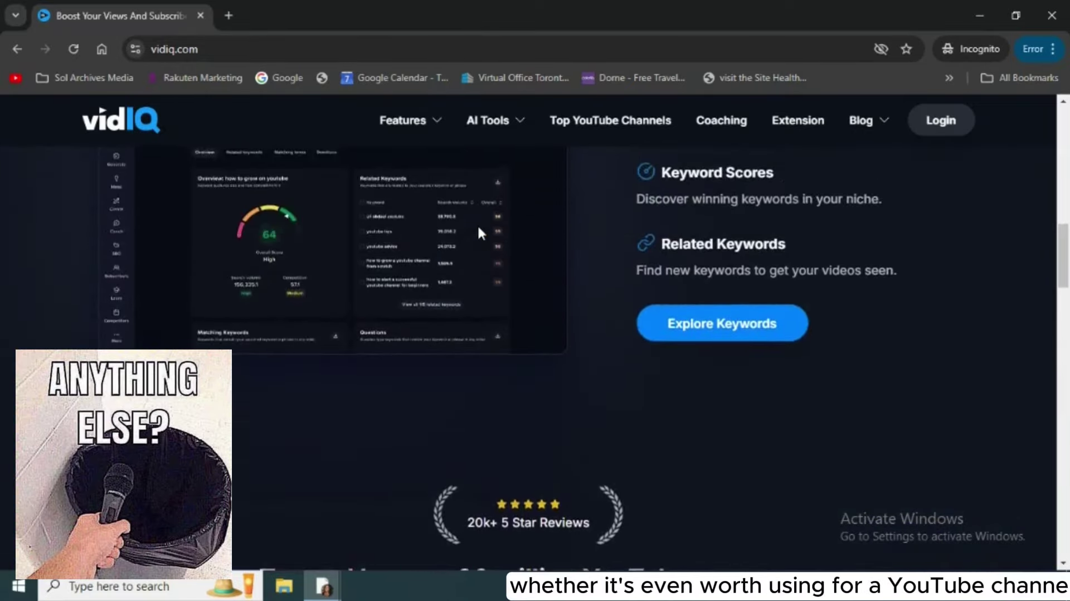
scroll(478, 228, "up", 2)
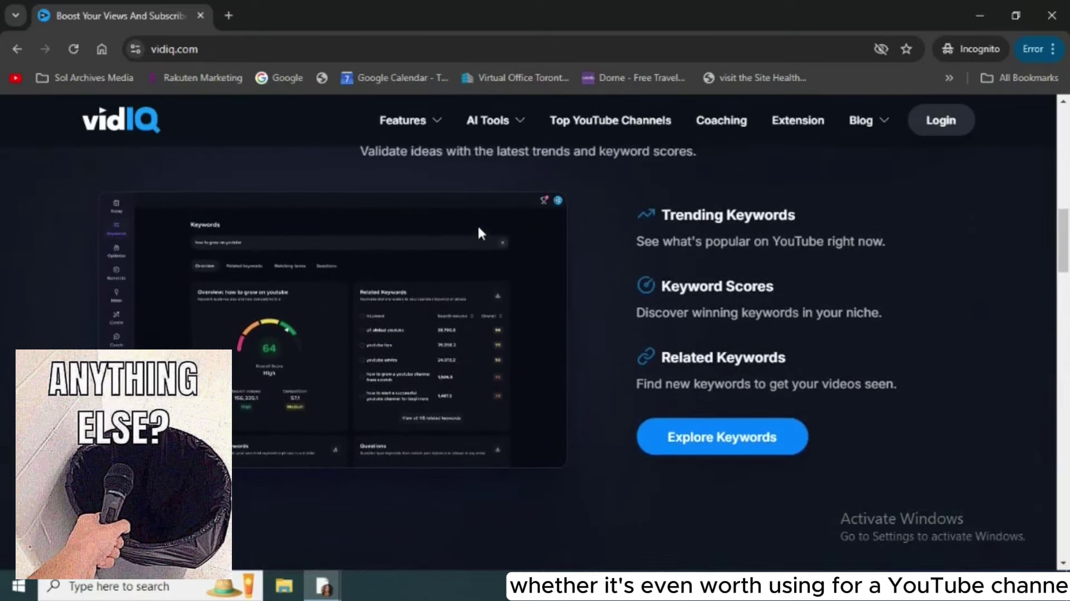
scroll(478, 228, "up", 4)
scroll(478, 228, "up", 8)
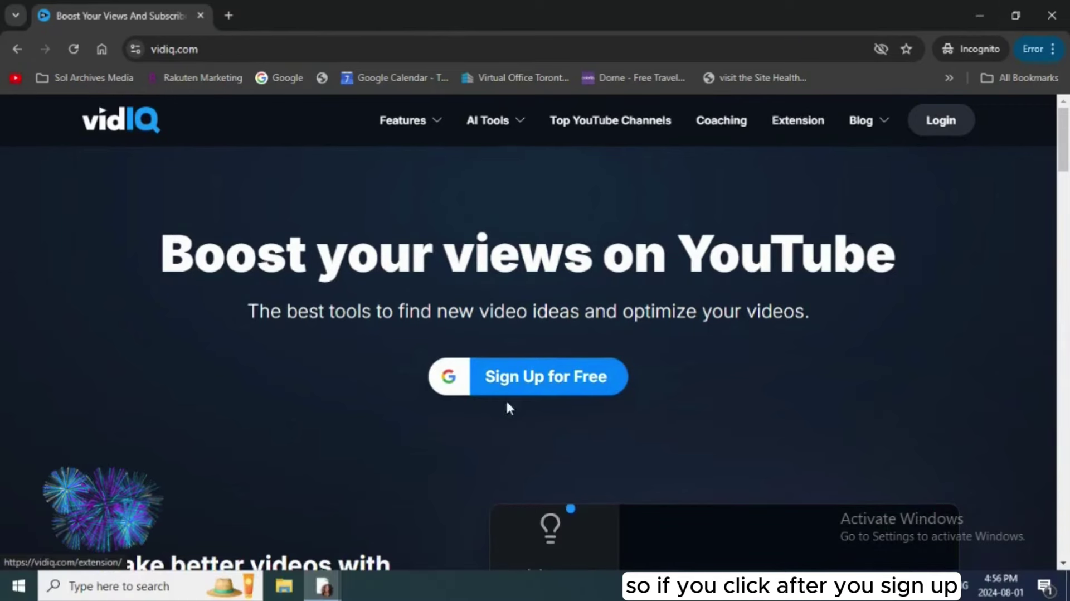
left_click(793, 121)
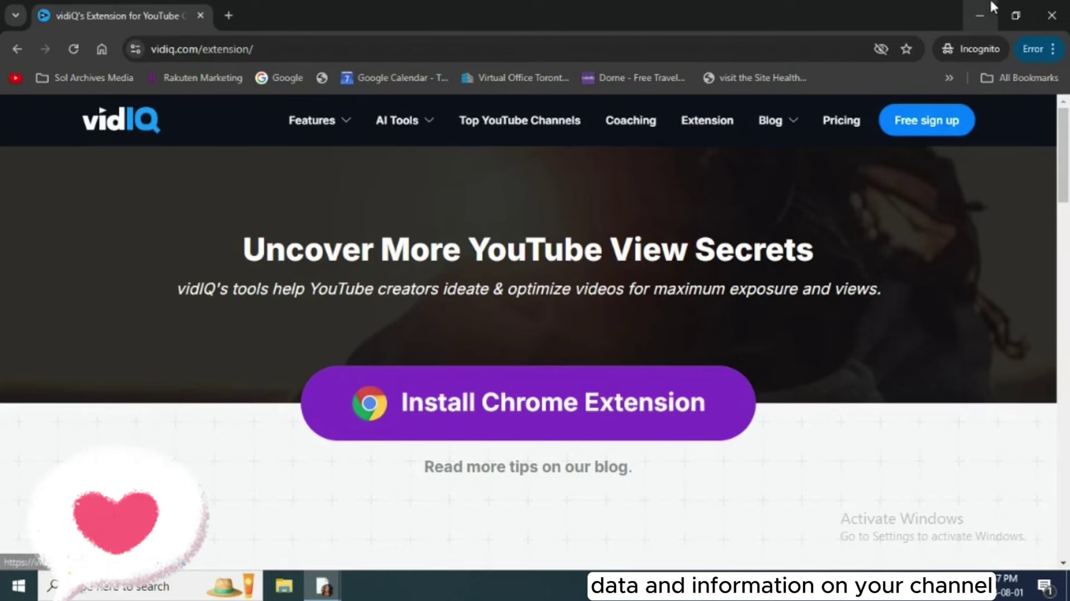
left_click(981, 15)
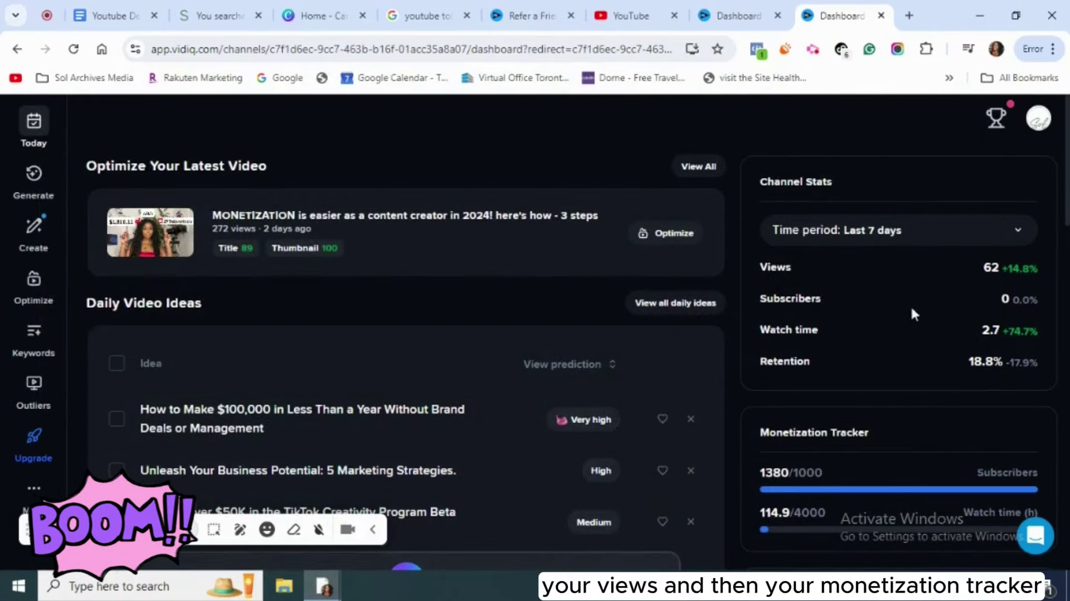
Search the keyword 'monetization' from the dashboard's Search a Keyword card.
scroll(930, 373, "down", 4)
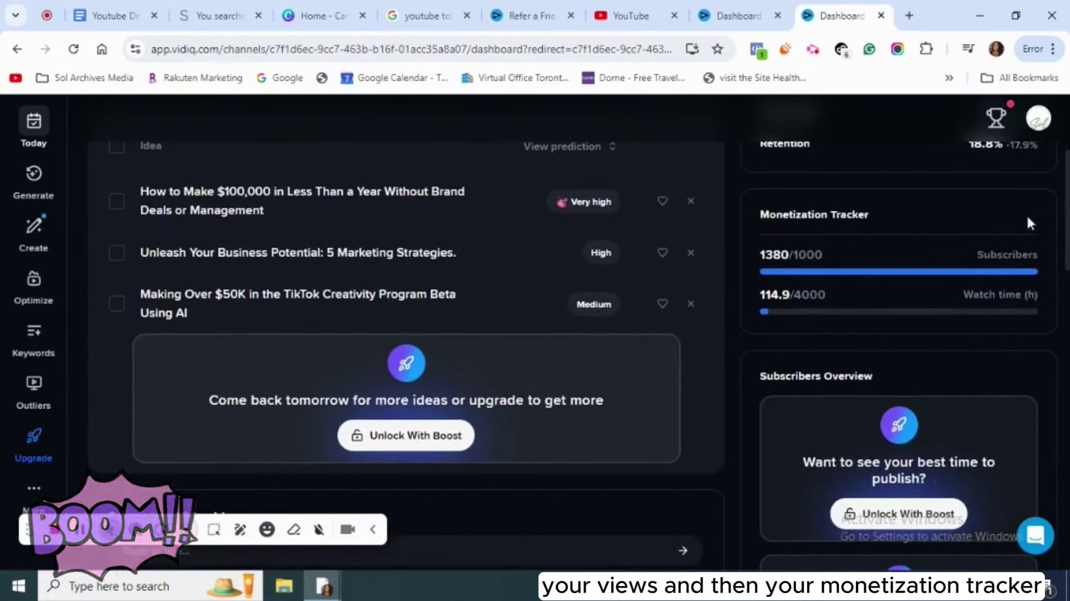
scroll(716, 300, "up", 4)
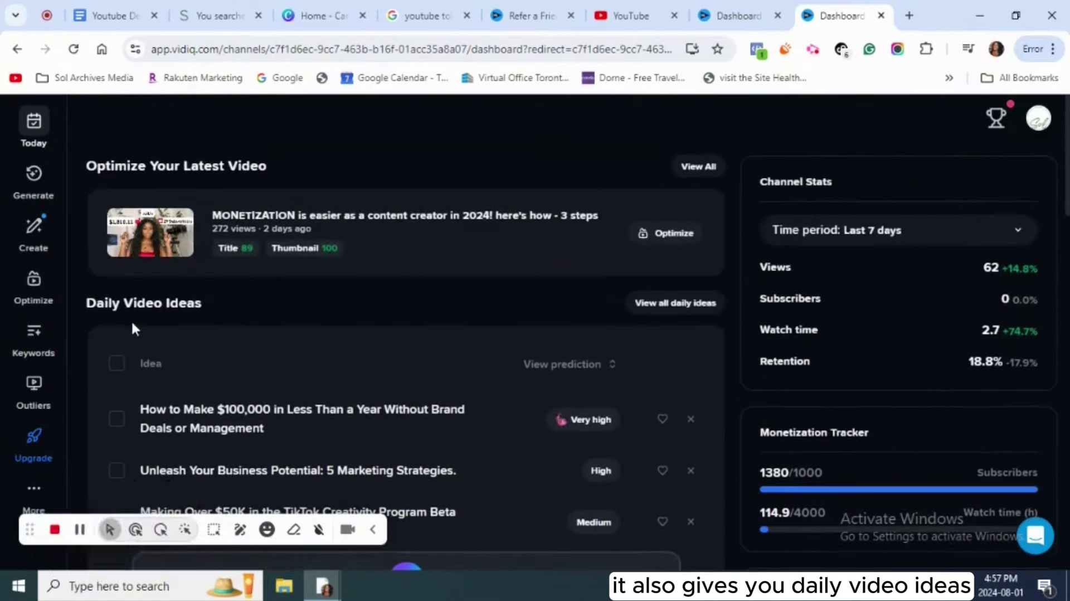
scroll(291, 361, "down", 8)
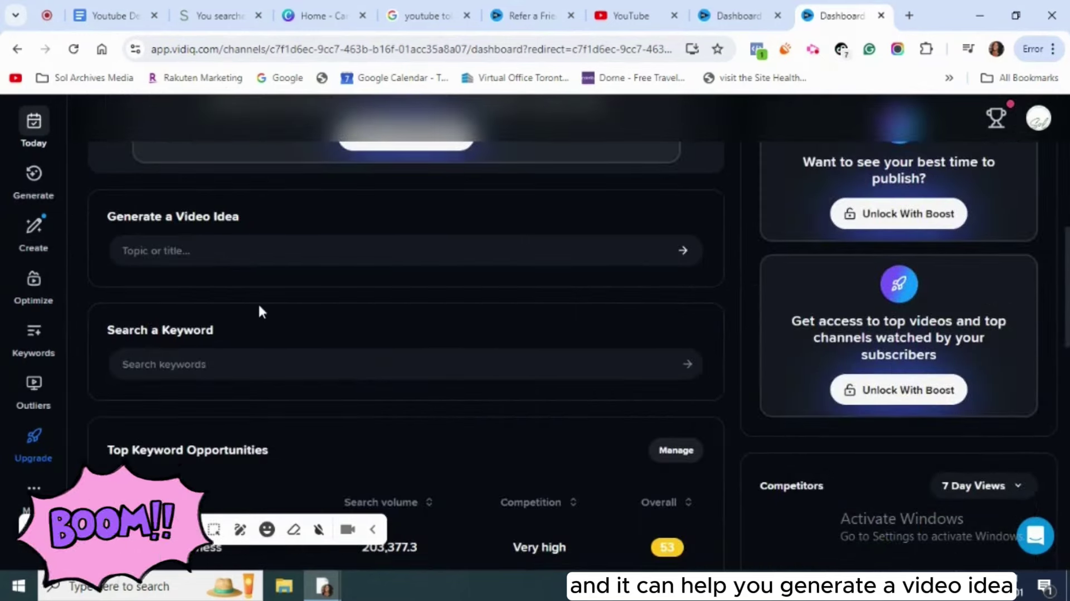
scroll(153, 362, "down", 4)
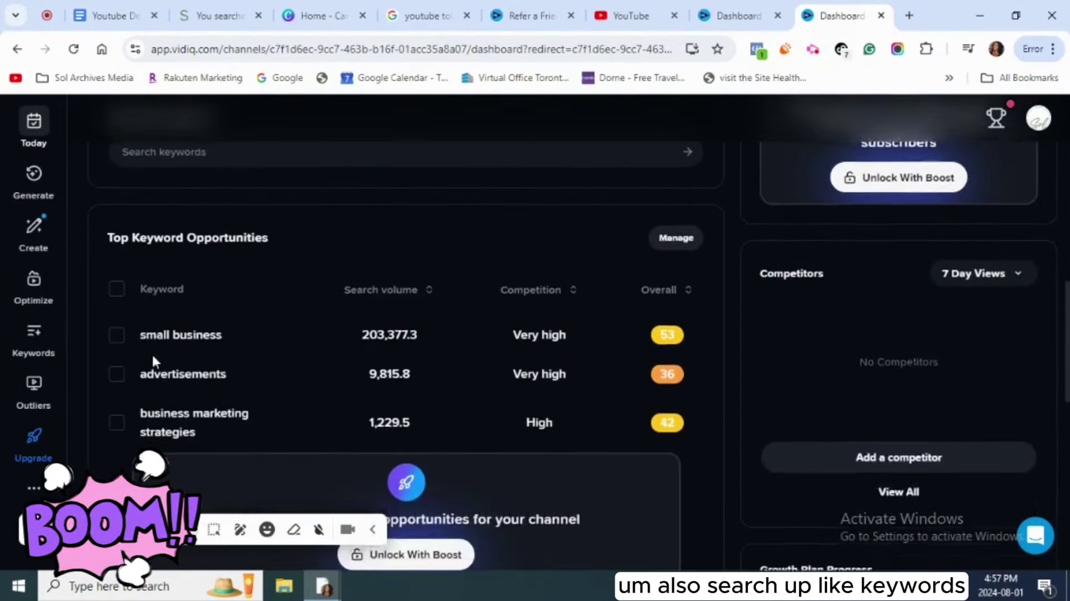
scroll(174, 178, "up", 5)
left_click(189, 416)
type("monetiz")
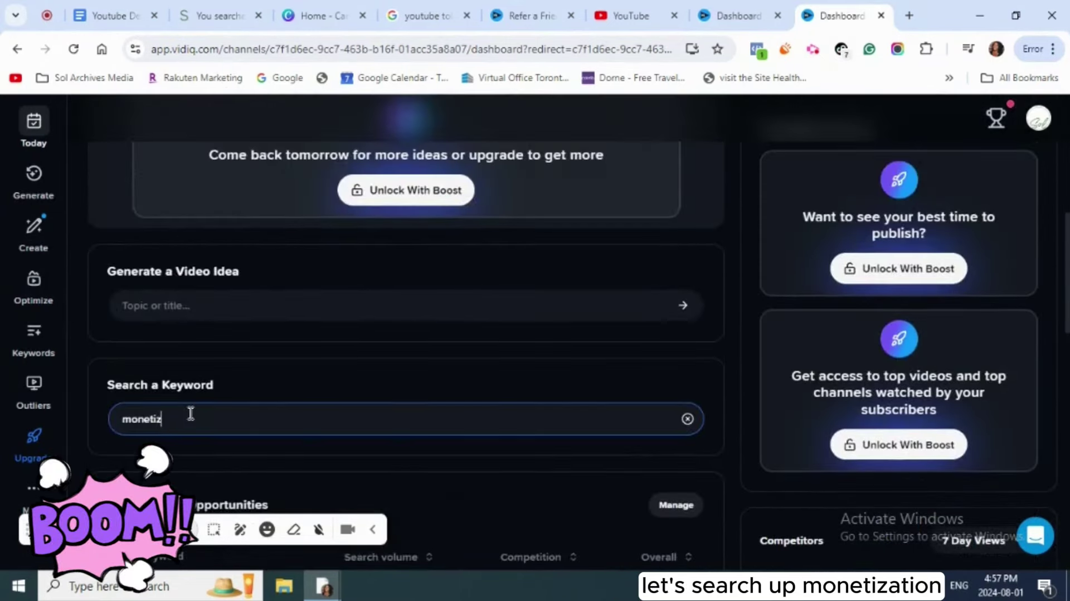
type("ation")
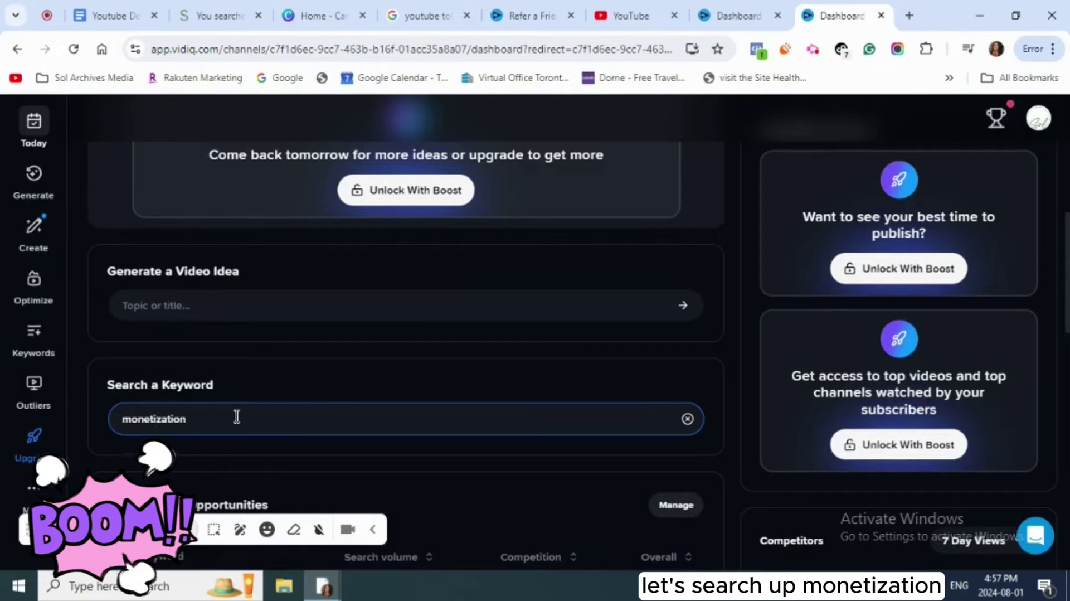
key("Return")
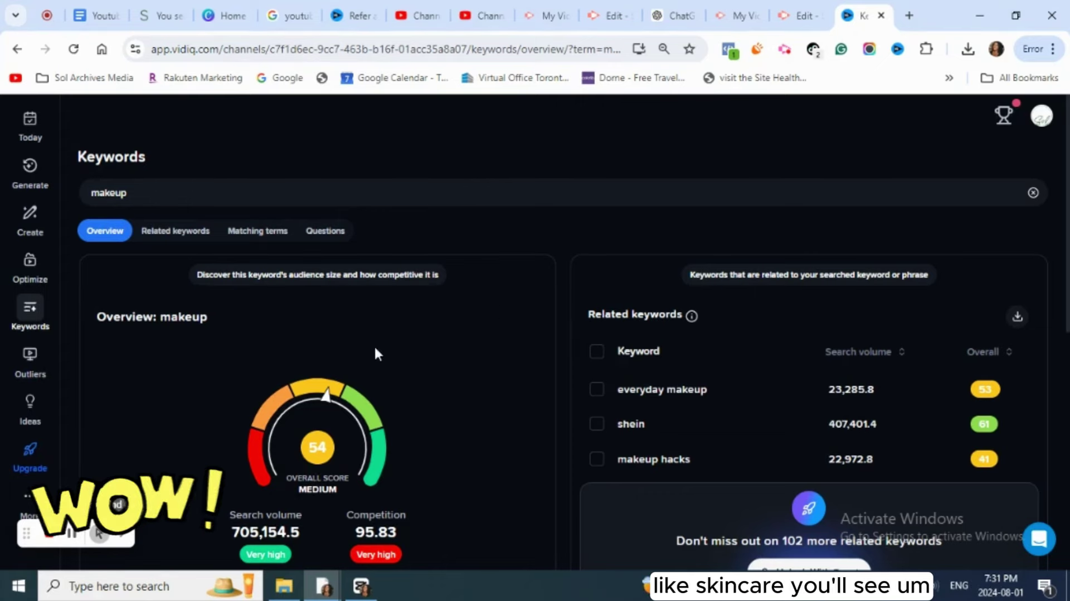
Replace the 'makeup' keyword with 'skin care' and run the keyword search.
scroll(604, 404, "down", 1)
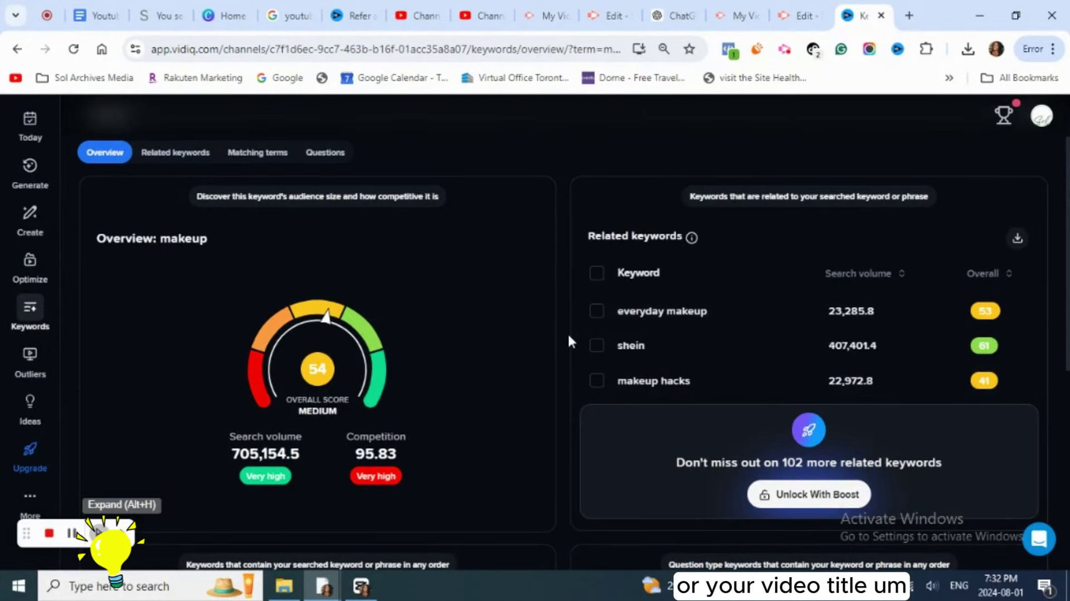
scroll(566, 333, "down", 1)
scroll(566, 333, "up", 1)
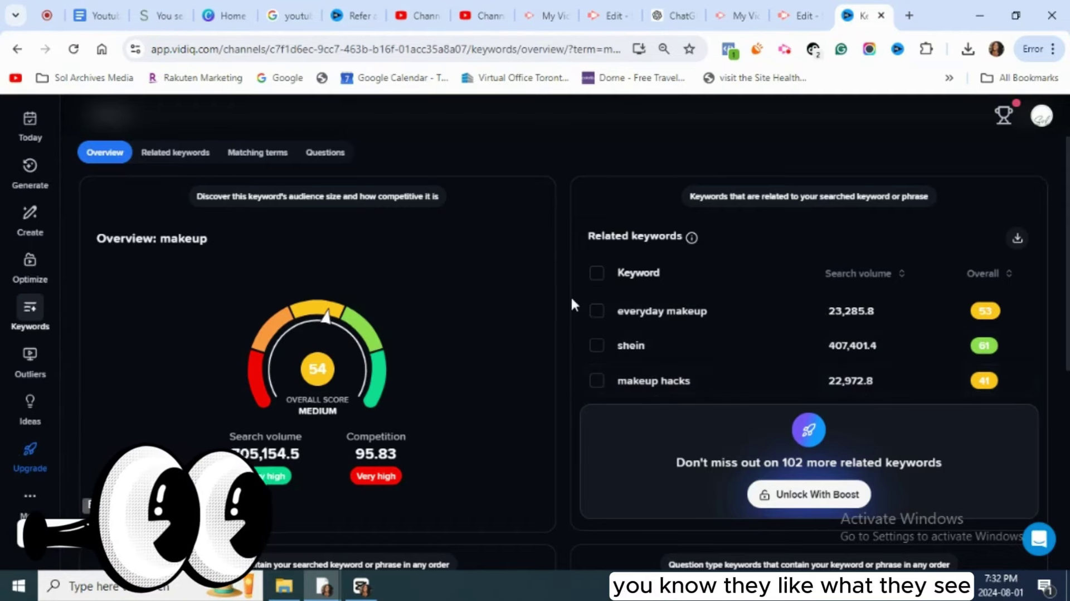
scroll(571, 296, "up", 2)
double_click(124, 189)
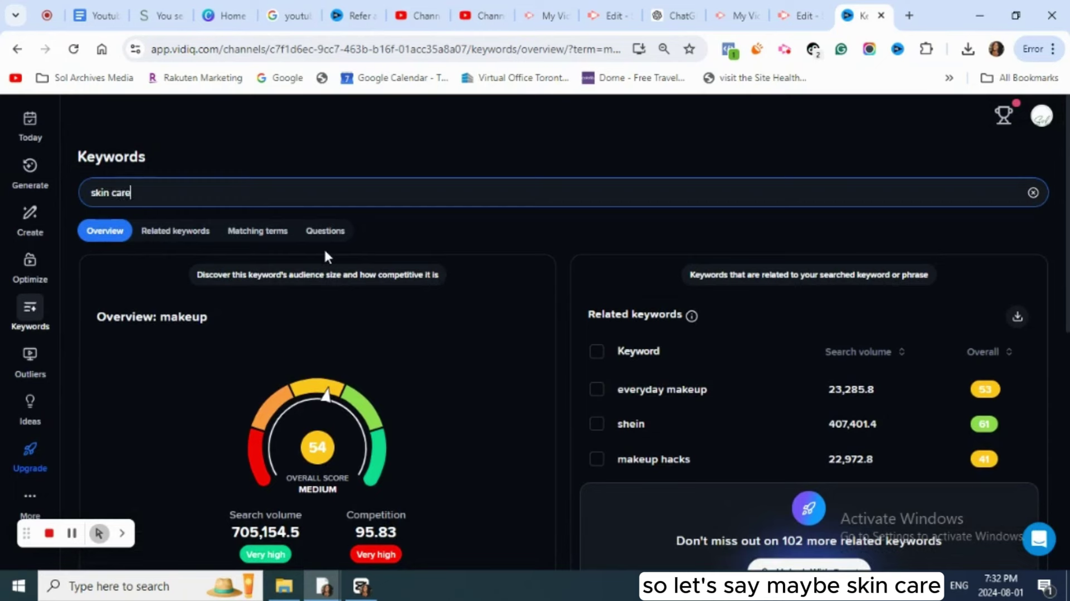
type("skin care")
key("Return")
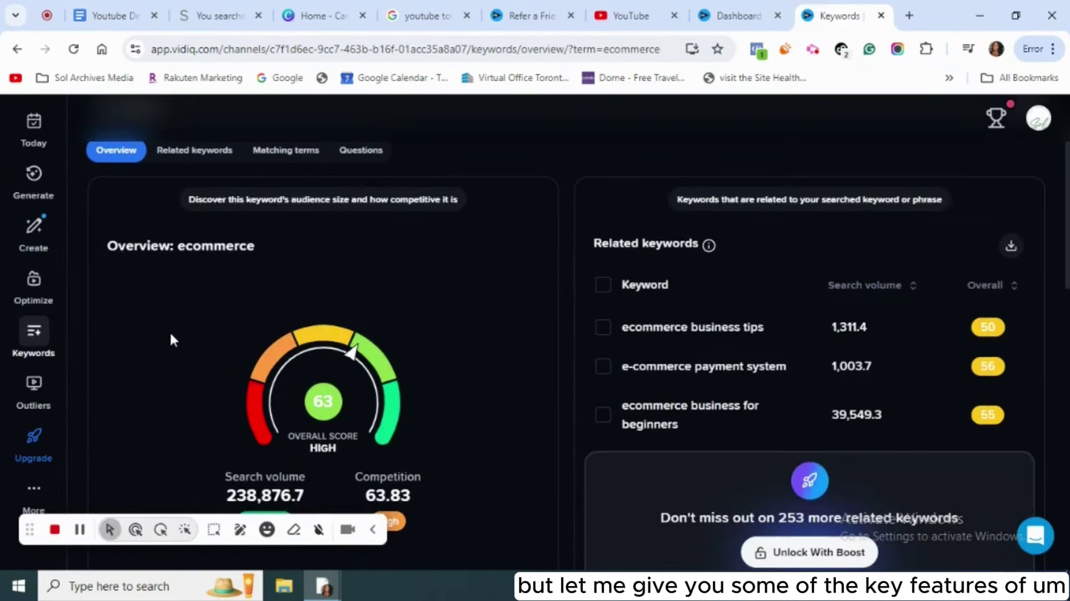
scroll(170, 334, "up", 2)
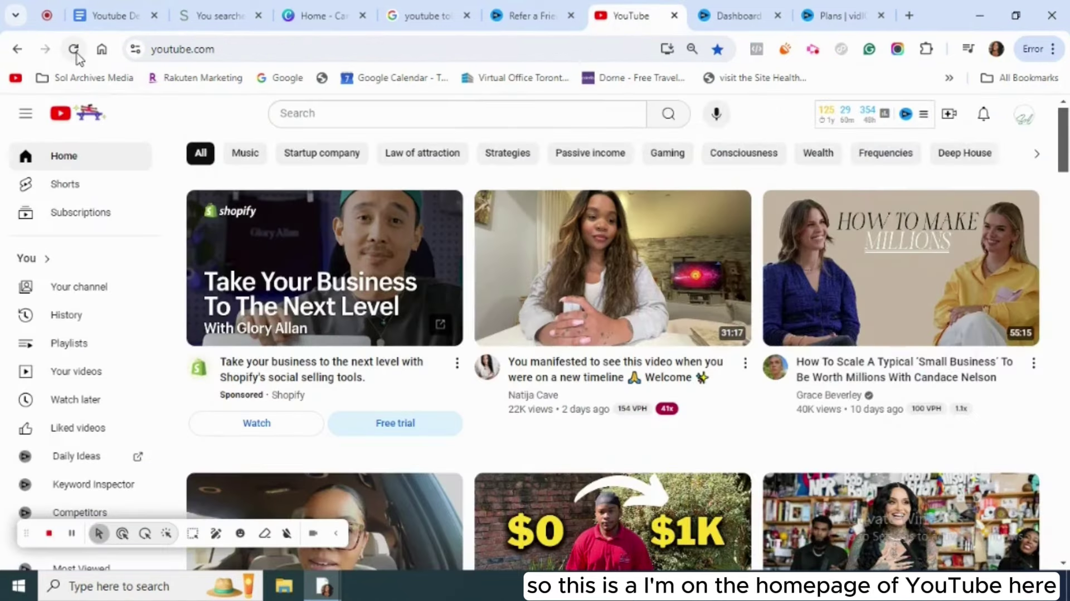
On YouTube, pin vidIQ Vision for YouTube to the toolbar and bring up its shortcuts menu.
left_click(75, 49)
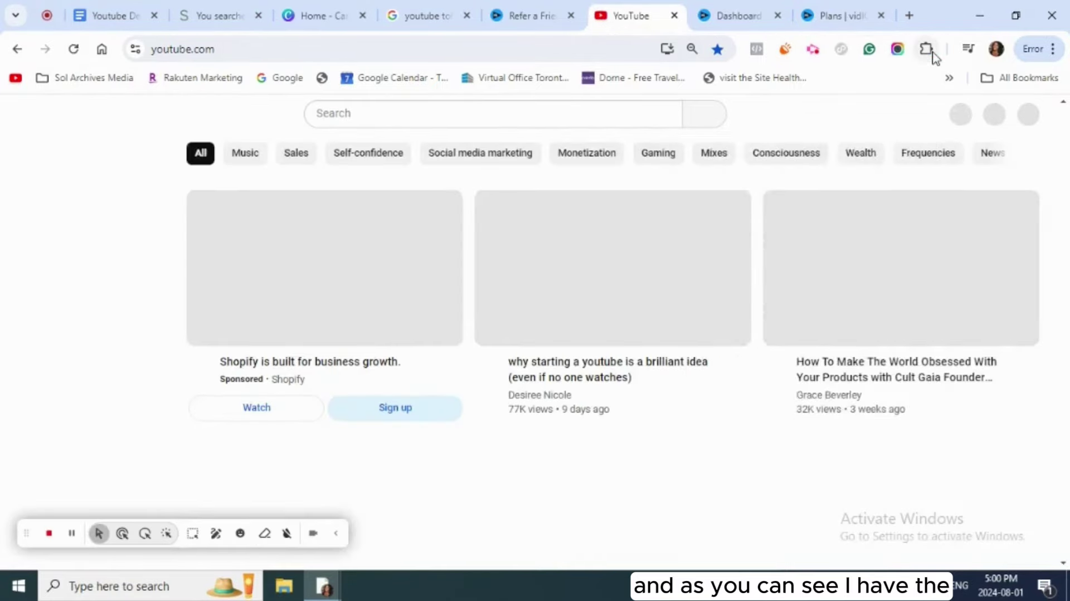
left_click(930, 52)
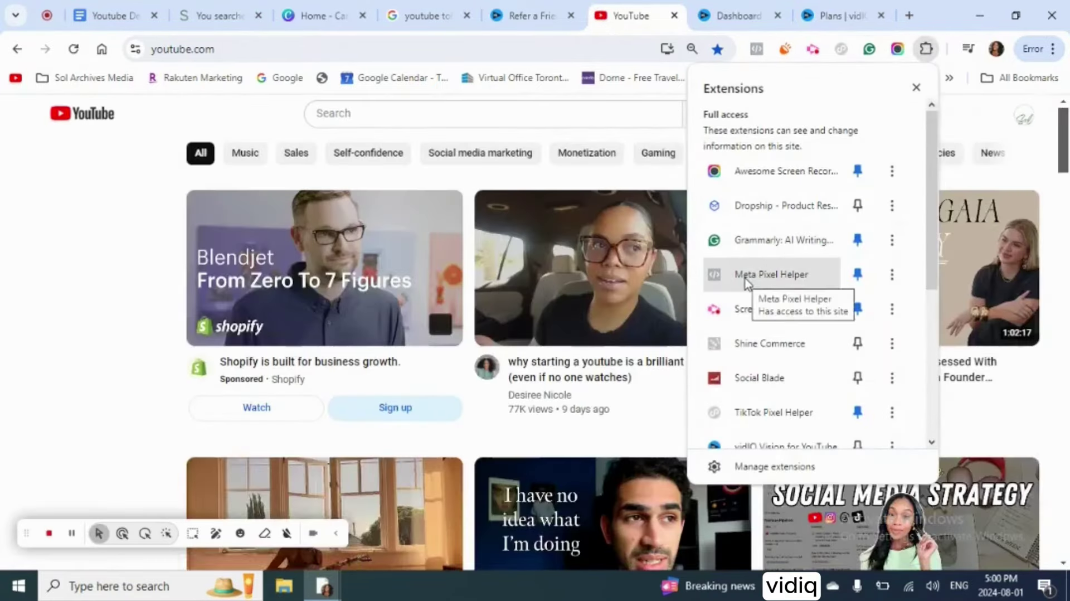
scroll(747, 281, "down", 5)
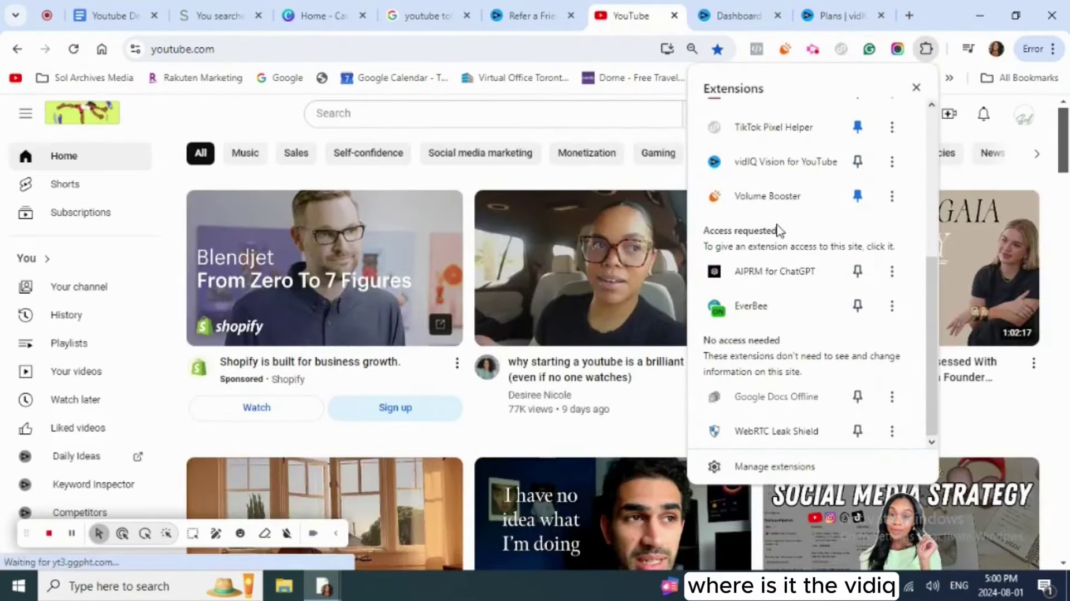
scroll(797, 237, "up", 5)
scroll(811, 434, "down", 5)
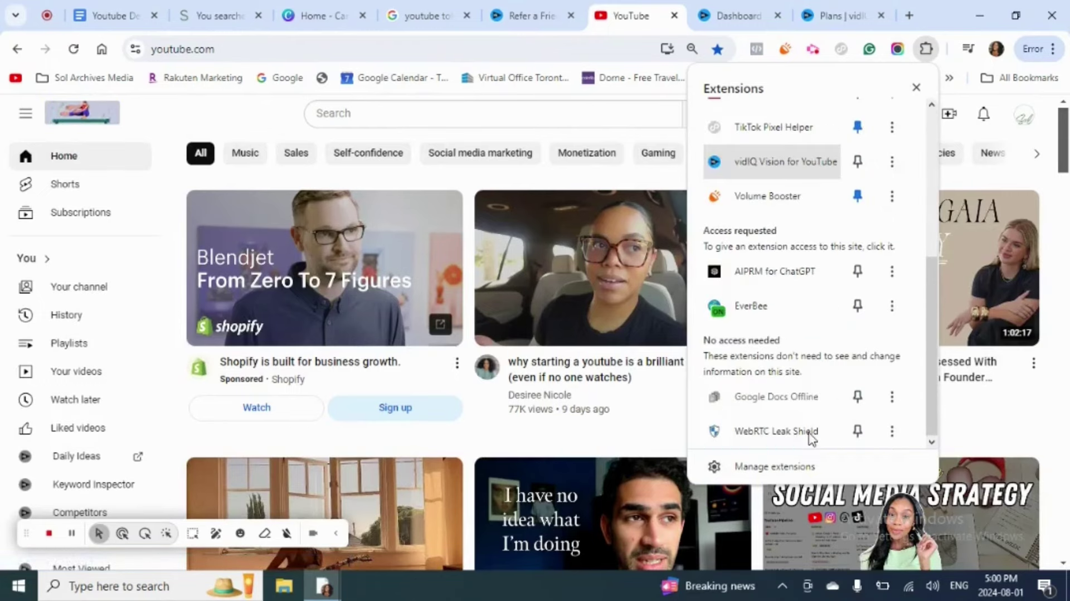
left_click(857, 161)
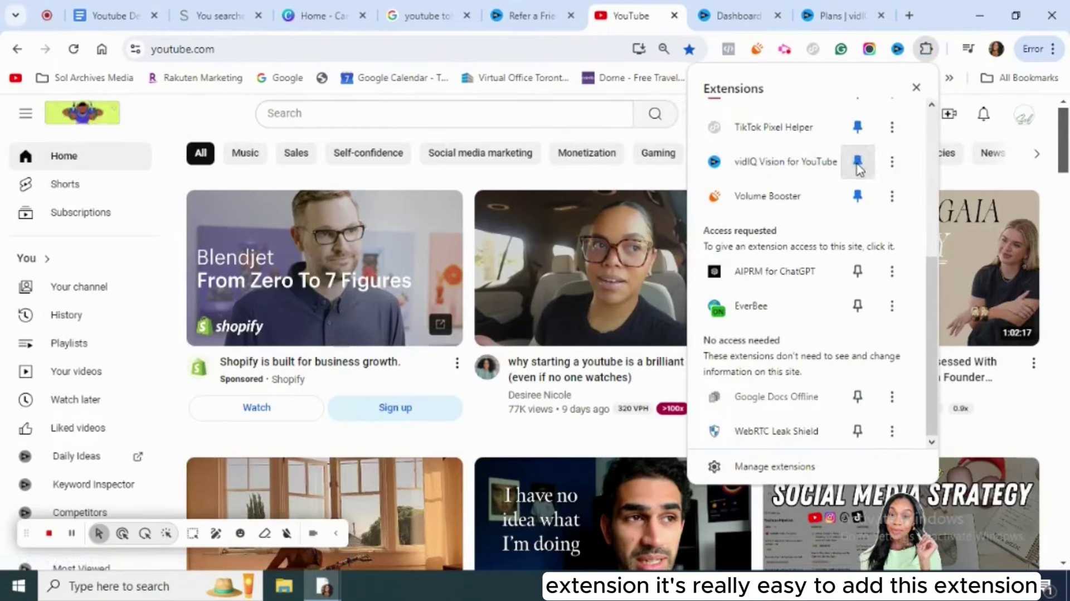
left_click(916, 88)
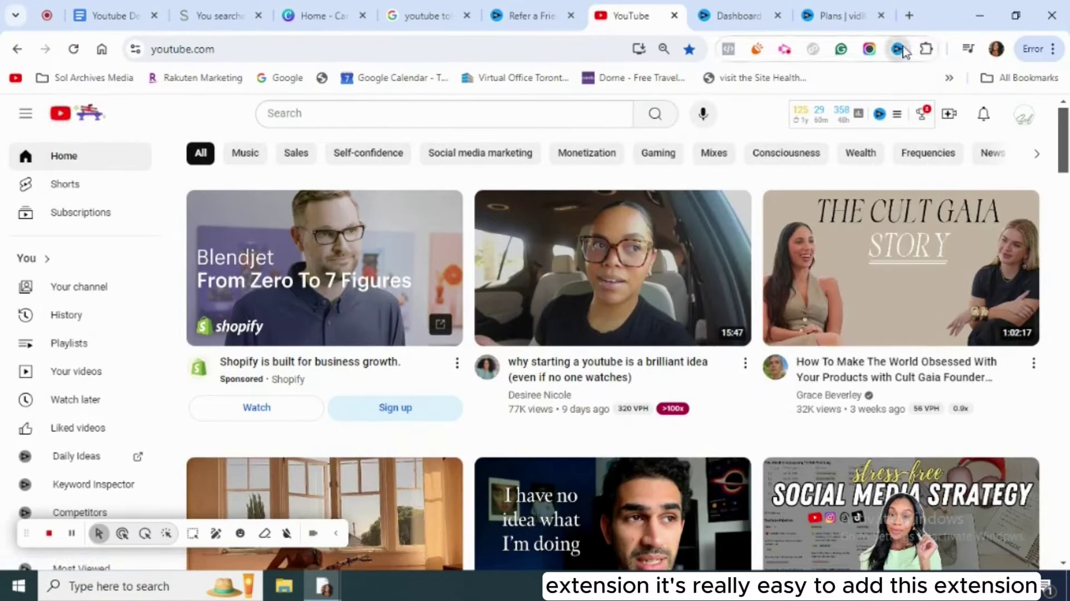
left_click(979, 15)
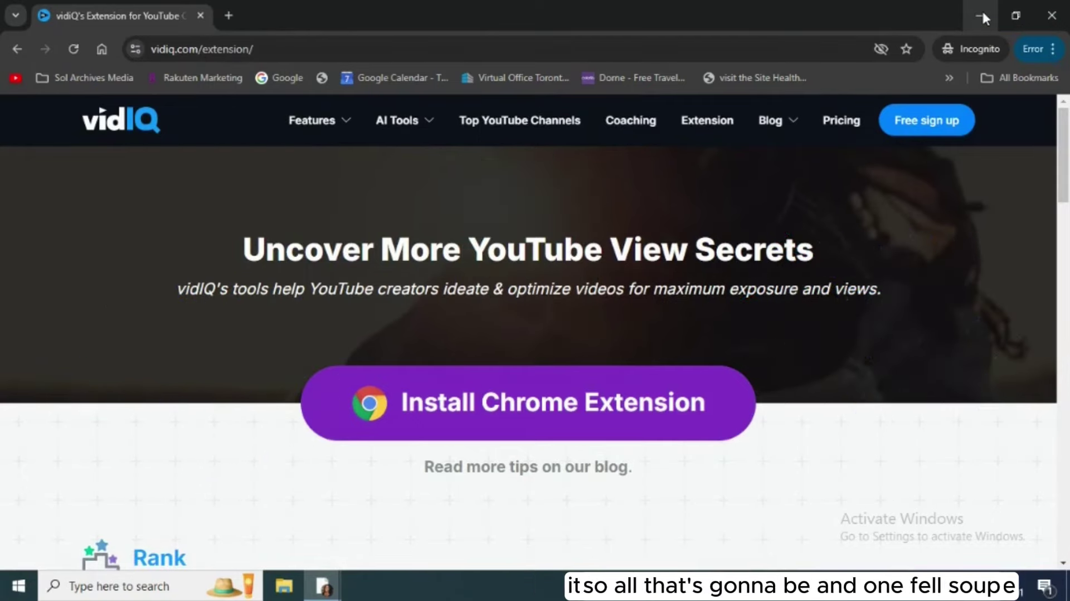
left_click(981, 15)
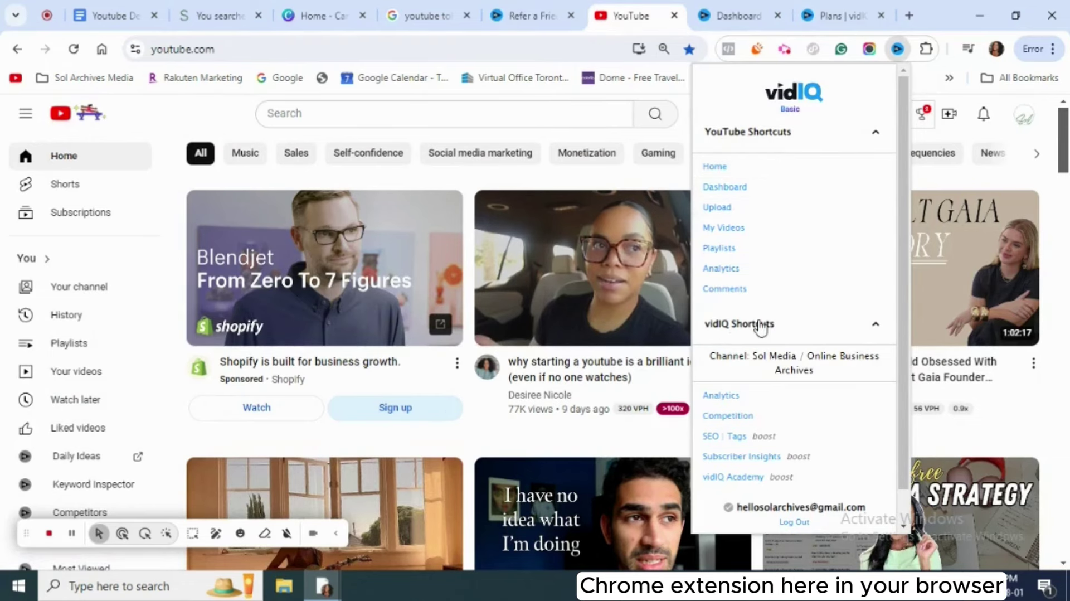
Review vidIQ's channel stats breakdown (213 weekly views, 1,393 subscribers), then switch to the vidIQ dashboard.
left_click(680, 119)
mouse_move(848, 117)
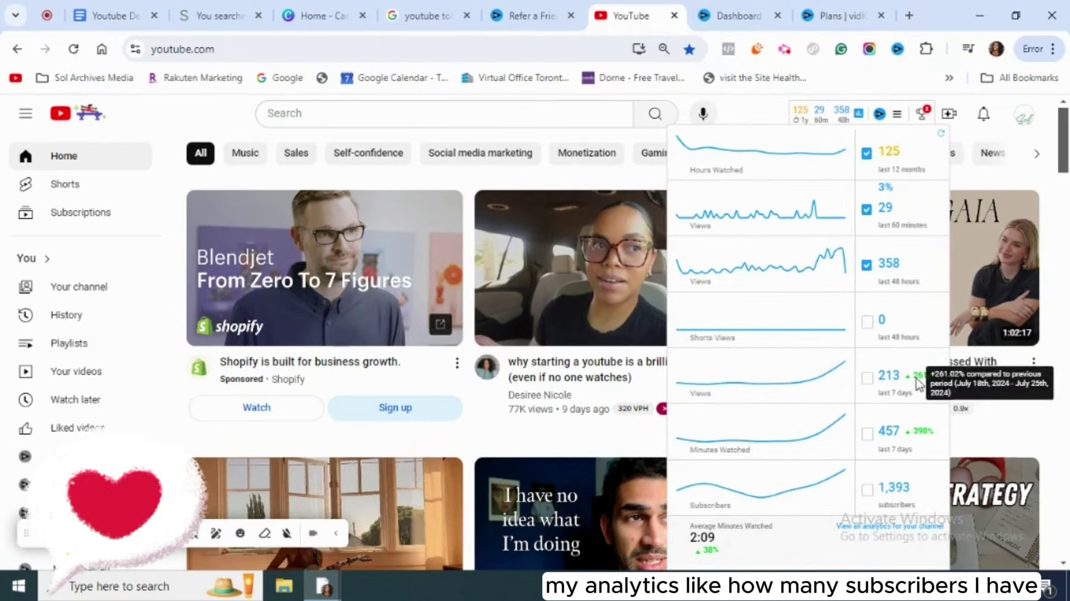
mouse_move(903, 445)
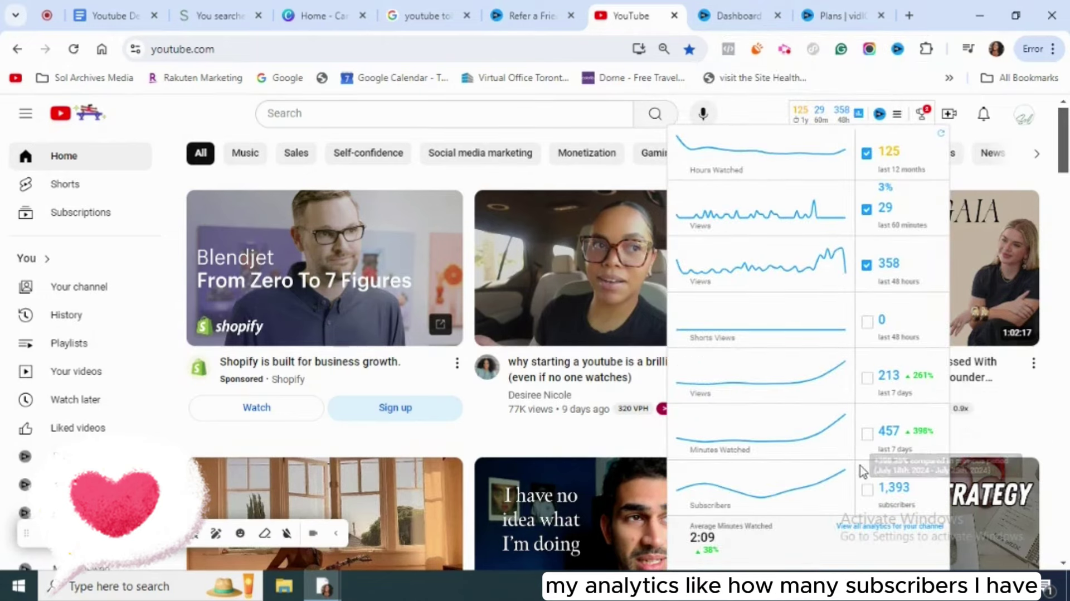
mouse_move(713, 563)
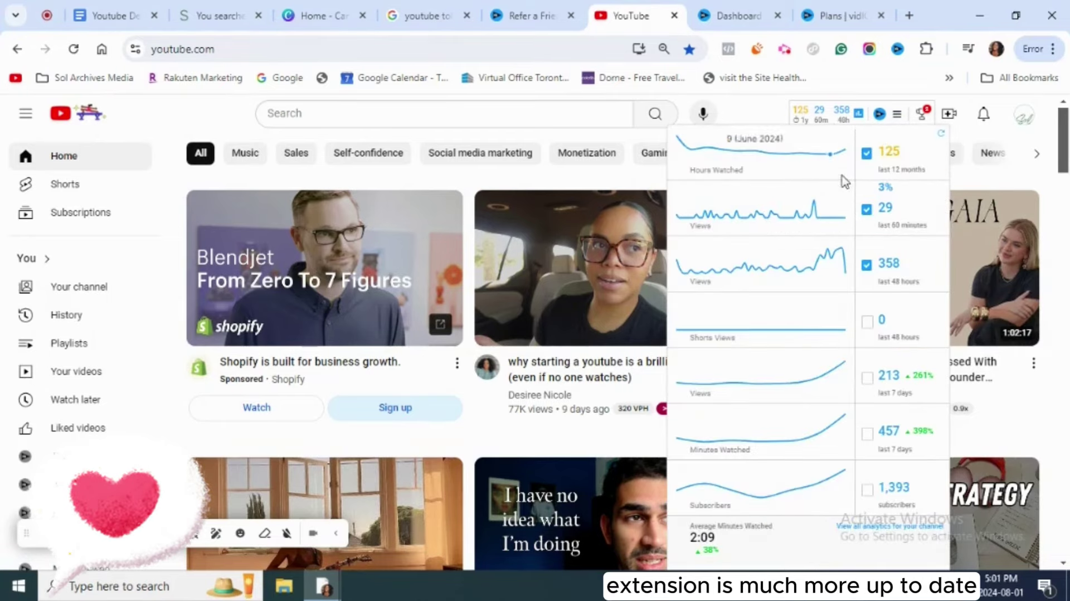
left_click(738, 18)
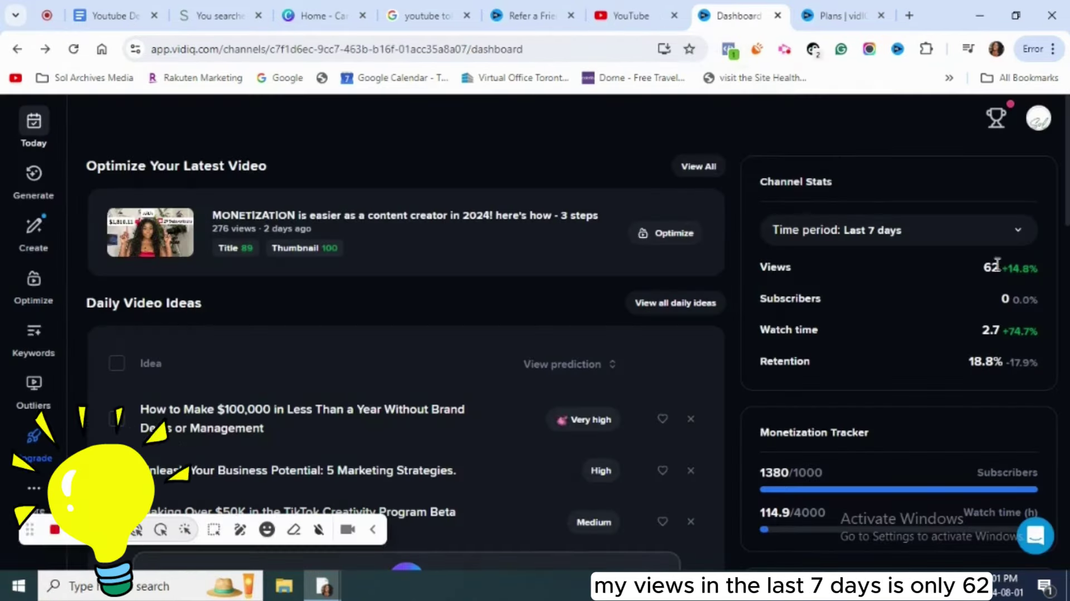
Back on YouTube, view vidIQ's channel analytics charts, then open and close the account menu.
left_click(603, 7)
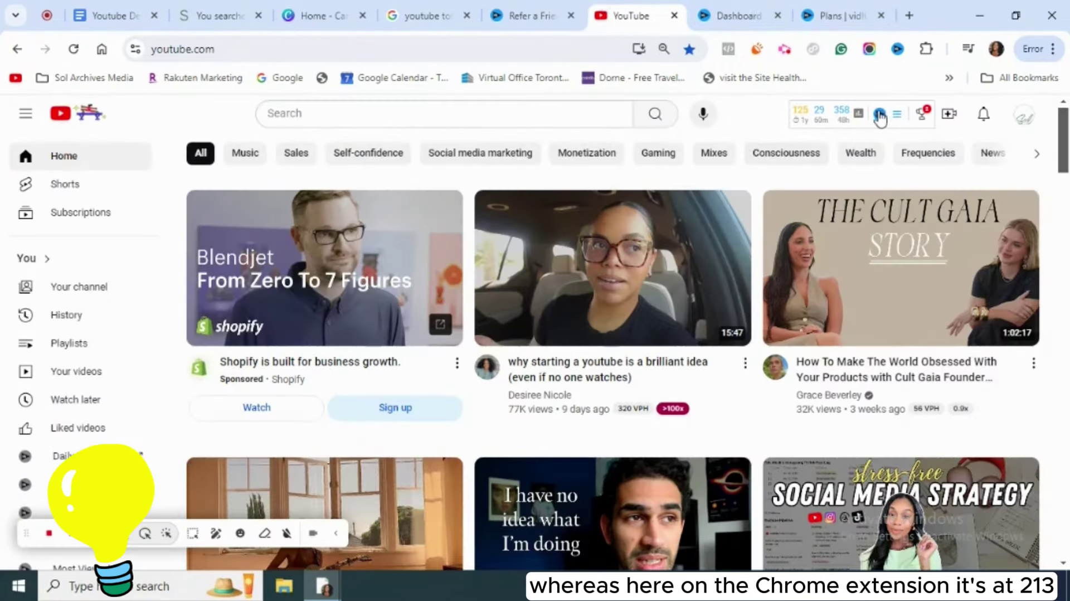
left_click(880, 116)
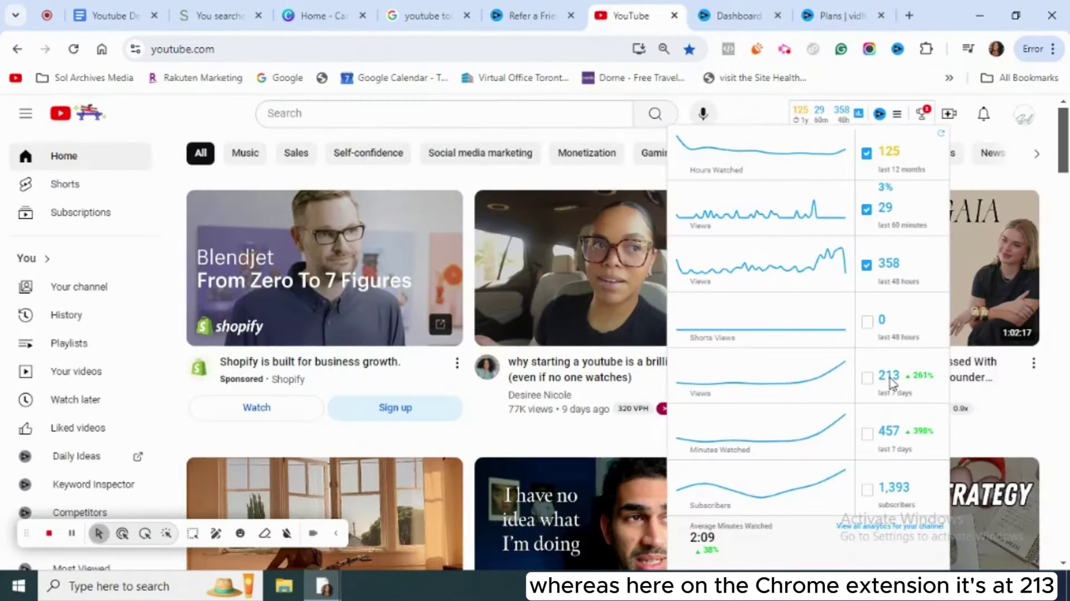
mouse_move(830, 380)
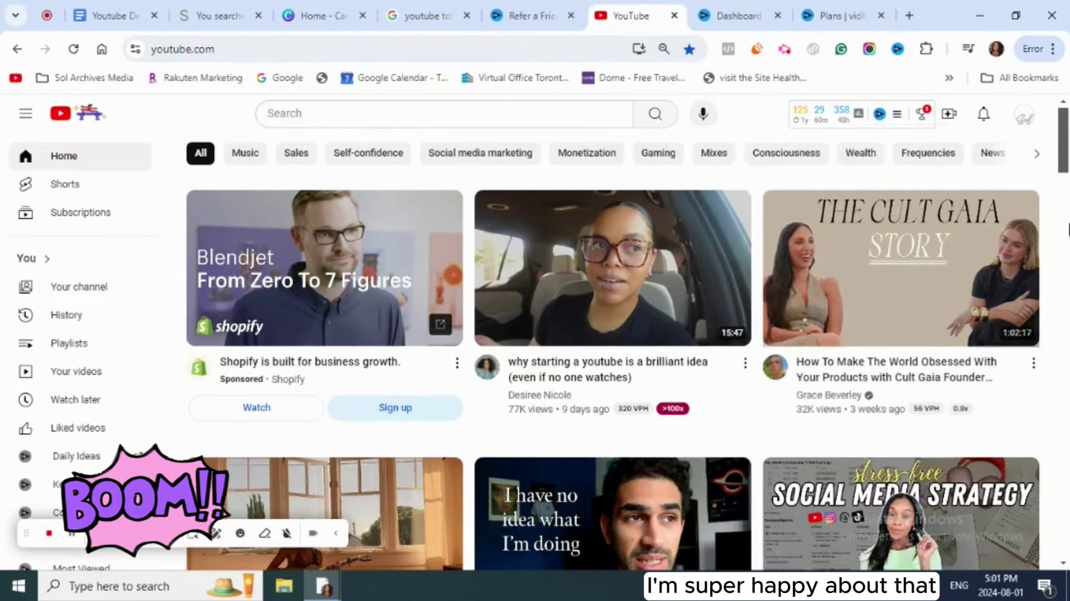
left_click(1023, 120)
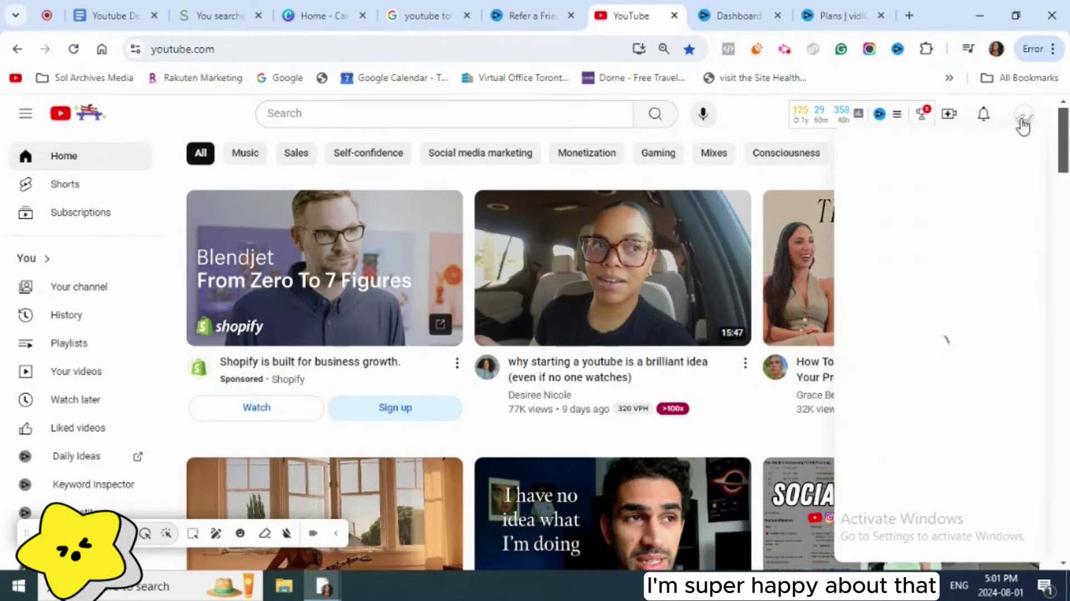
left_click(1044, 137)
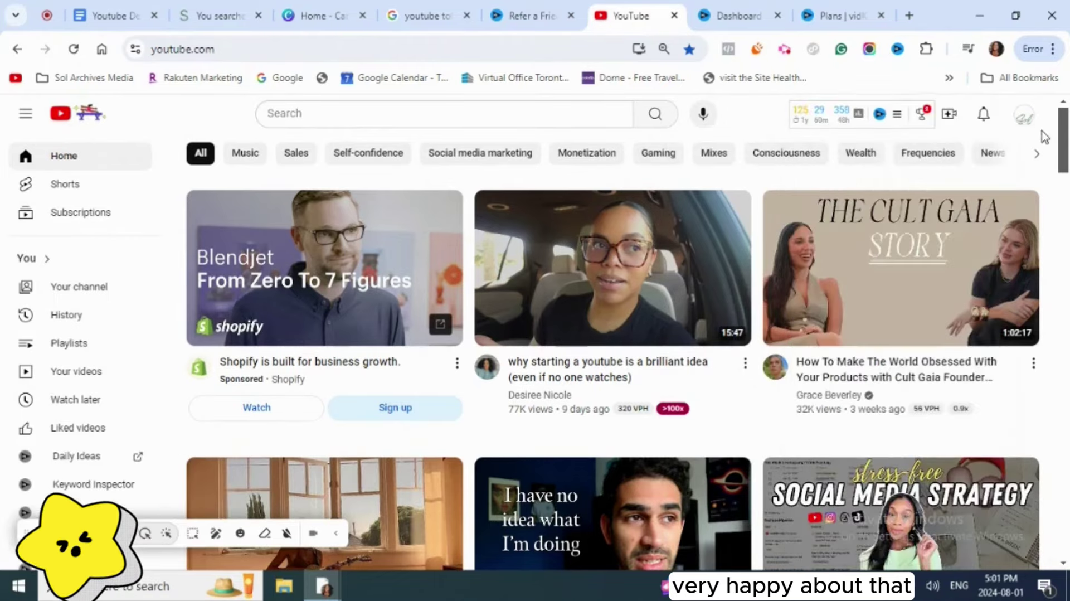
Scroll the home feed to inspect vidIQ's views-per-hour and outlier-score badges, like 320 VPH.
scroll(1025, 217, "down", 2)
mouse_move(956, 304)
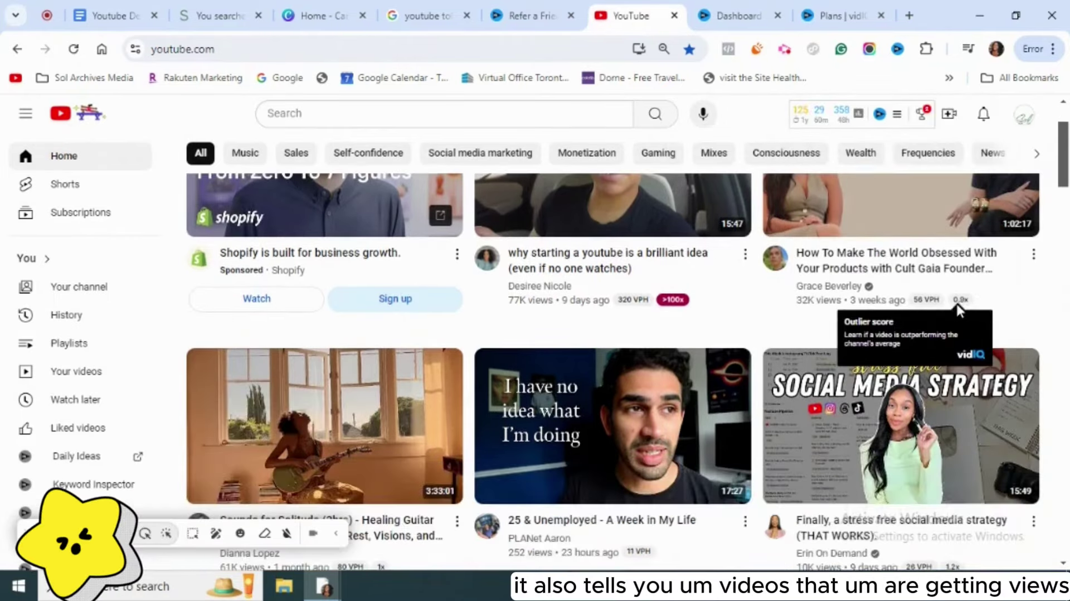
mouse_move(887, 318)
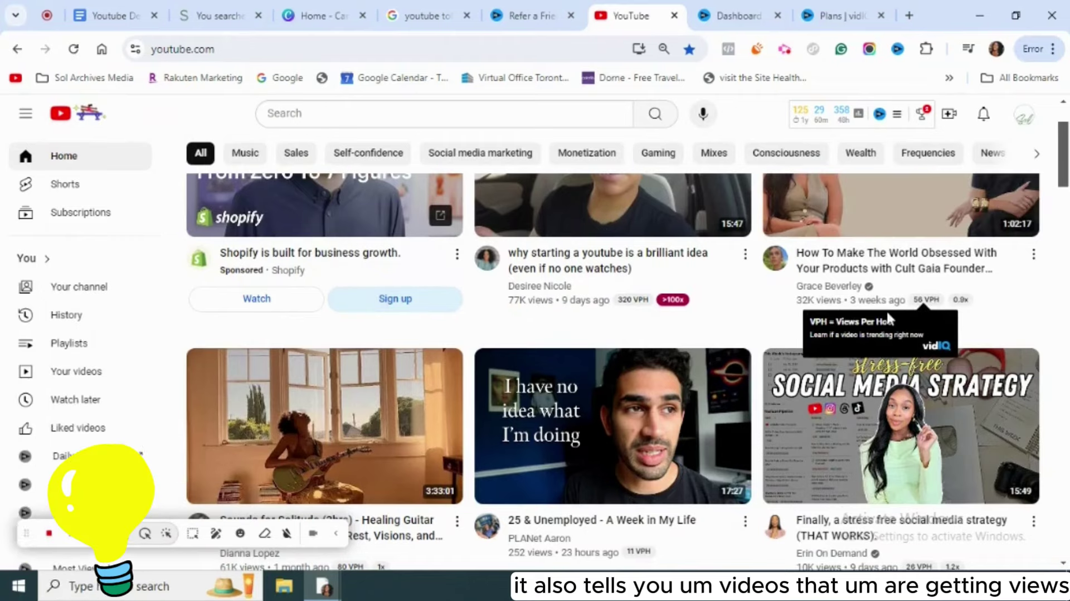
mouse_move(630, 304)
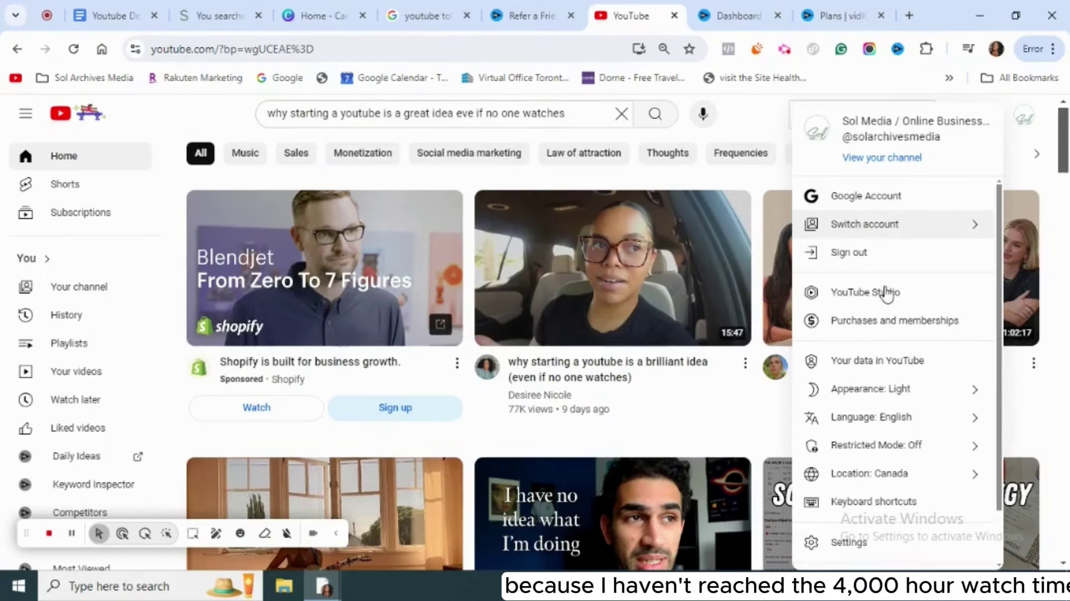
left_click(886, 292)
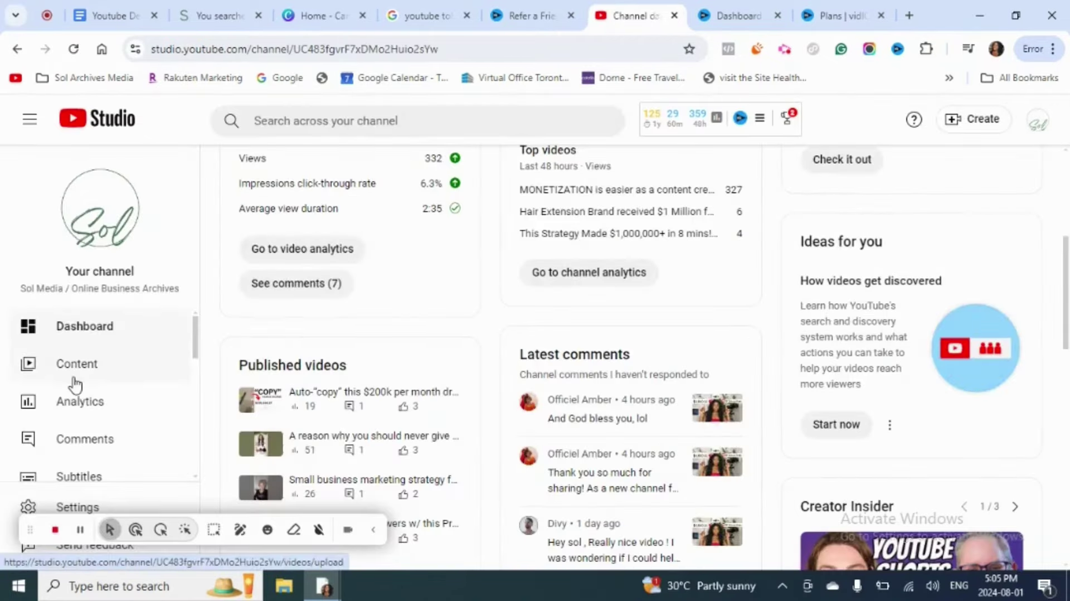
left_click(72, 370)
left_click(362, 356)
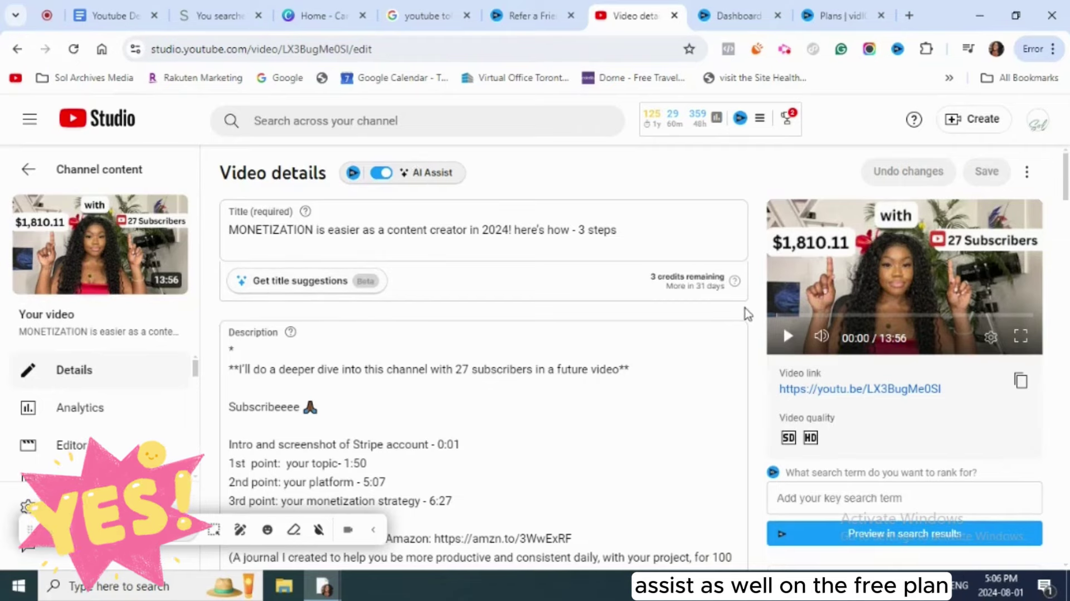
Scroll the video details page and click into vidIQ's search-term-to-rank-for field.
scroll(747, 313, "down", 2)
scroll(734, 448, "down", 4)
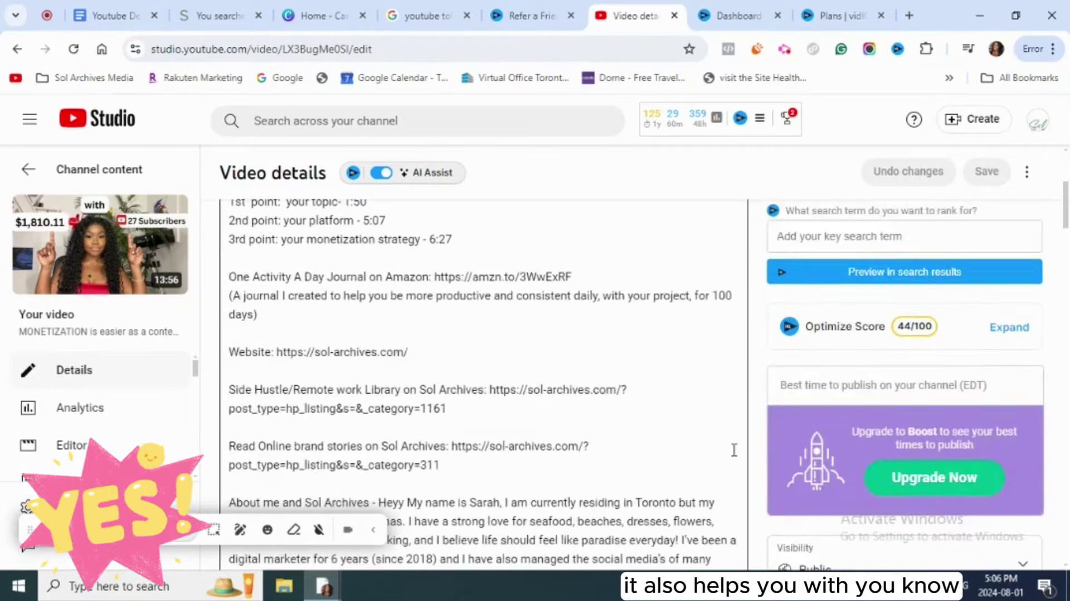
scroll(733, 448, "up", 5)
left_click(814, 407)
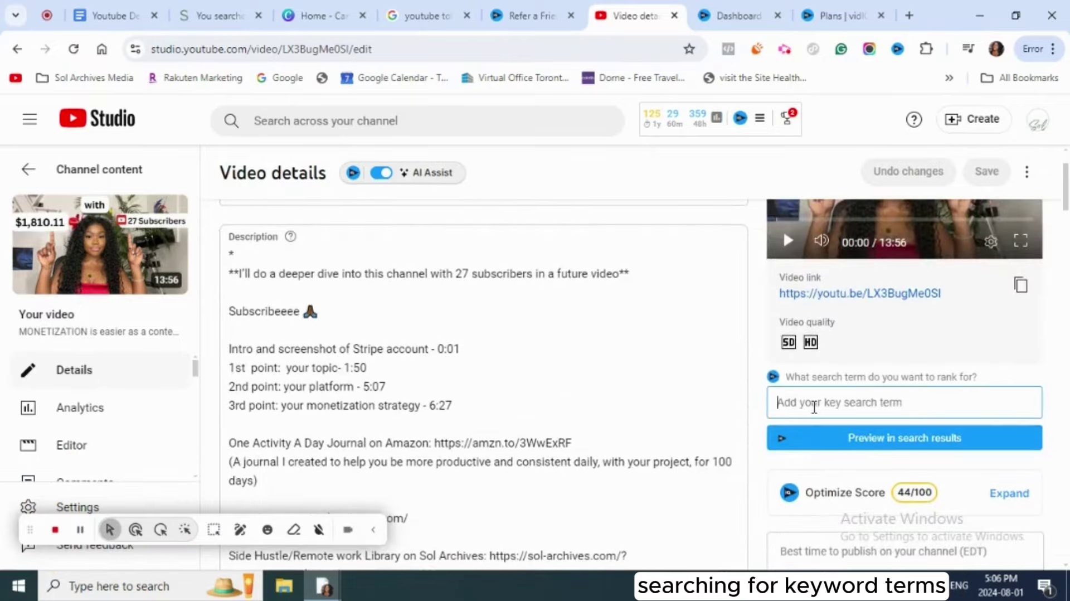
scroll(813, 407, "down", 4)
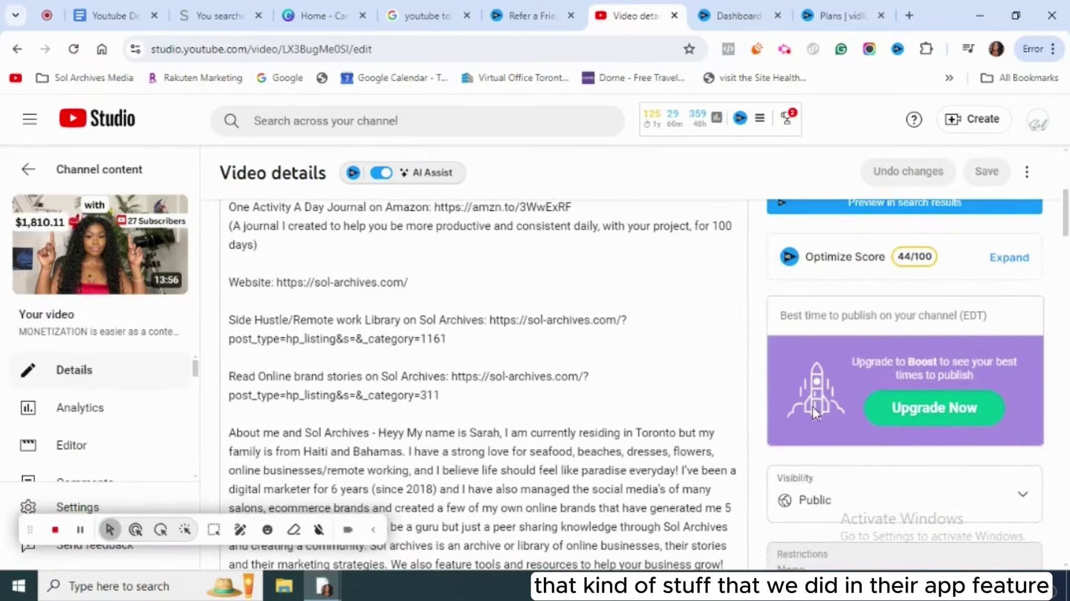
scroll(813, 407, "down", 5)
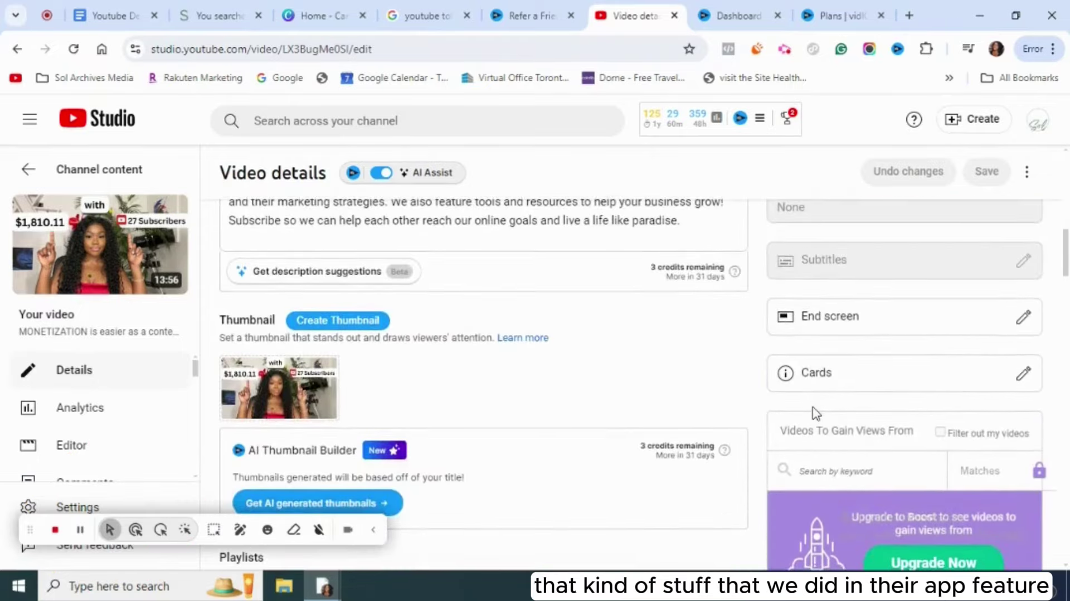
right_click(341, 339)
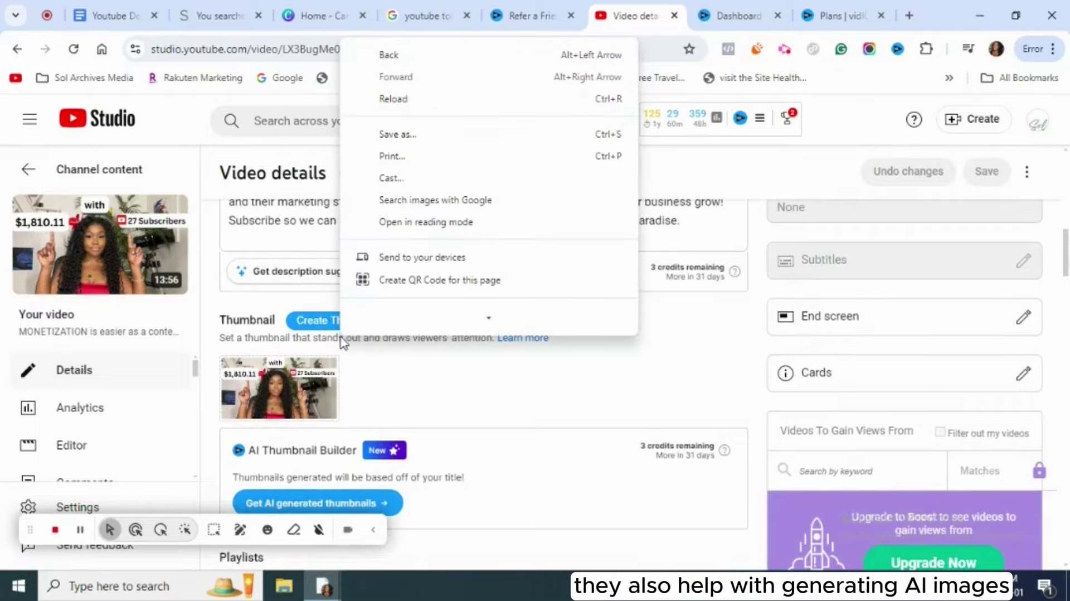
left_click(535, 504)
Refresh vidIQ's recommended tags, adding 'youtube monetization update' and 'youtube monetization explained' to the tags.
scroll(534, 504, "down", 5)
scroll(351, 367, "up", 3)
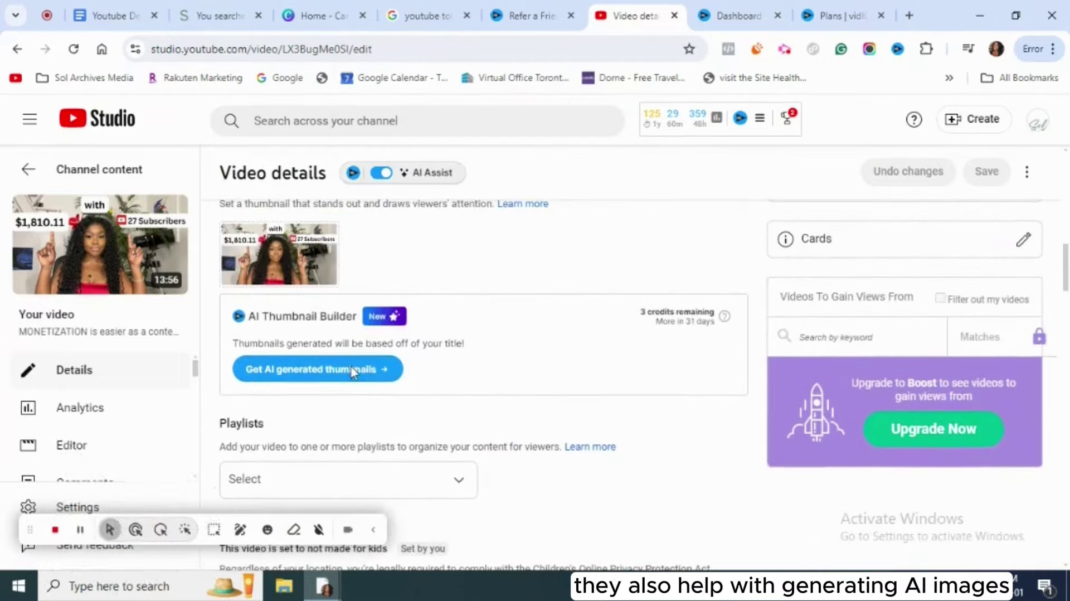
scroll(334, 372, "down", 10)
scroll(320, 377, "up", 12)
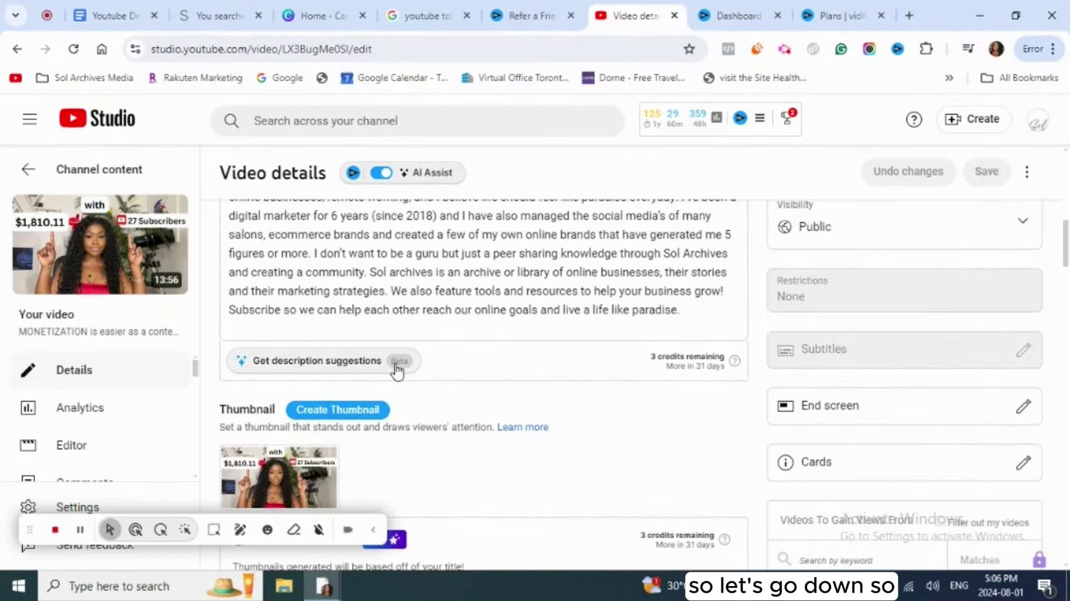
scroll(396, 373, "up", 4)
scroll(397, 369, "down", 7)
scroll(396, 368, "down", 15)
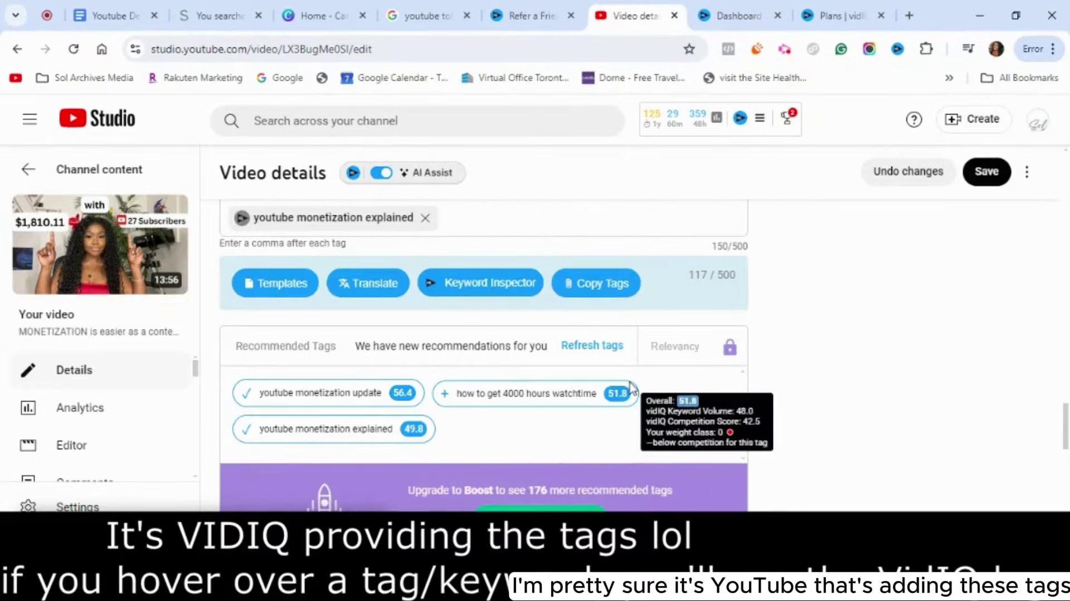
scroll(782, 399, "down", 3)
scroll(784, 399, "down", 4)
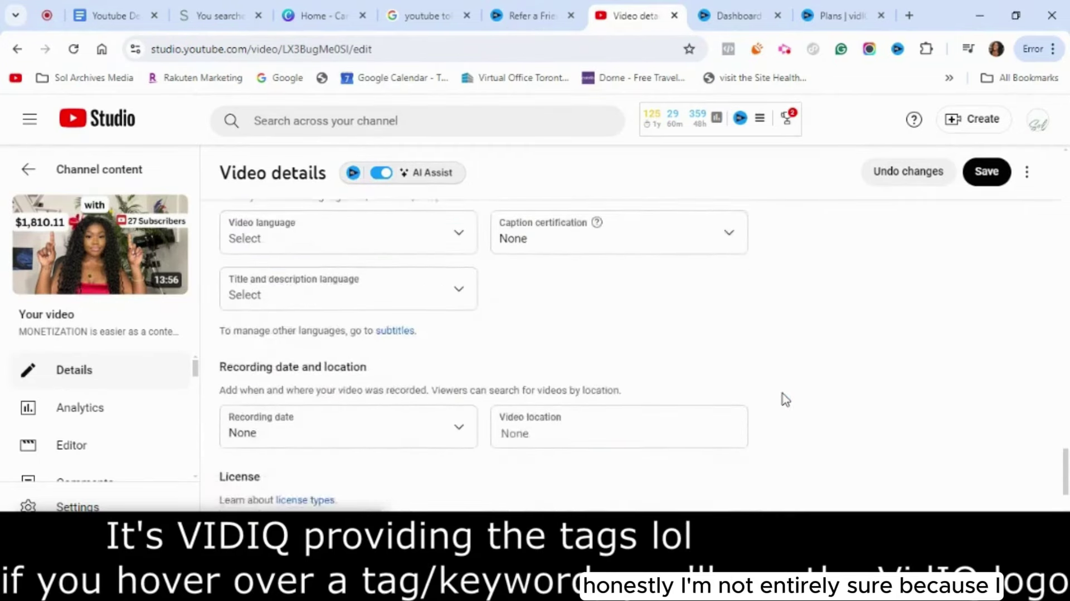
scroll(784, 398, "up", 8)
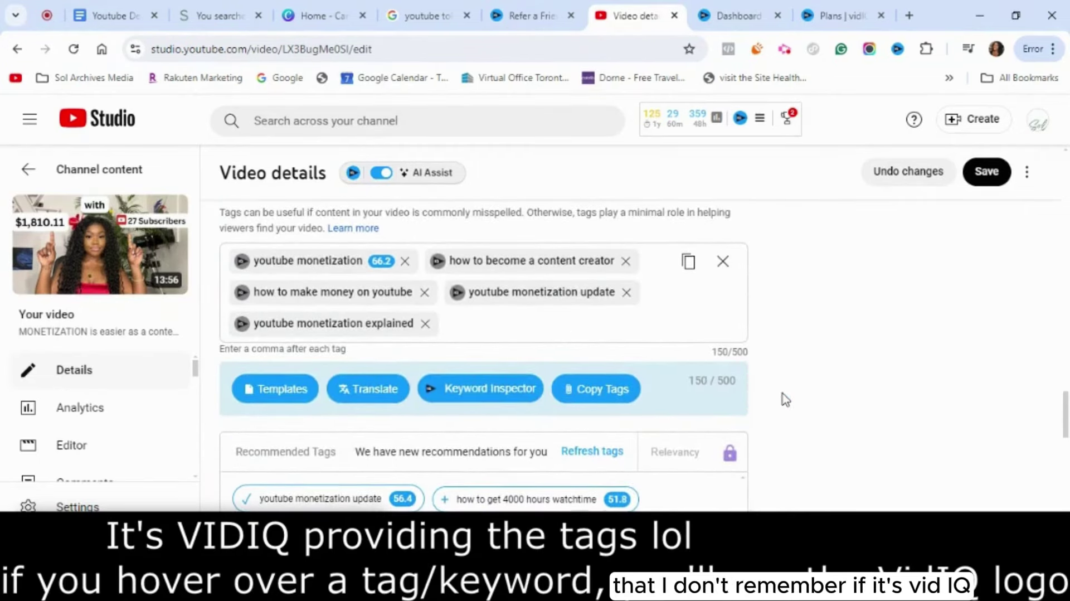
scroll(785, 400, "up", 3)
scroll(785, 400, "down", 2)
scroll(785, 400, "down", 4)
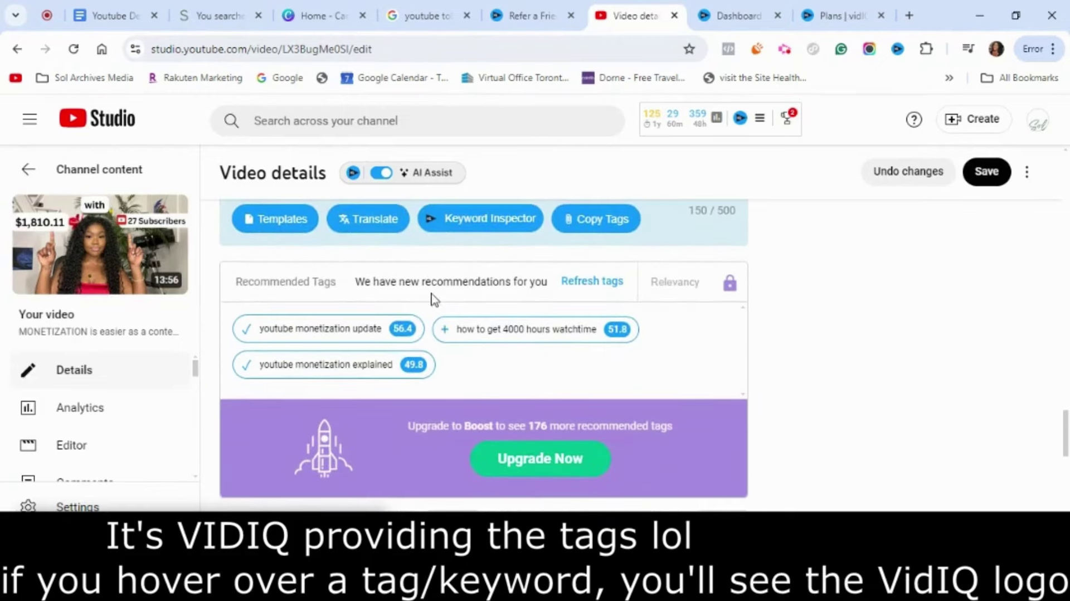
left_click(622, 290)
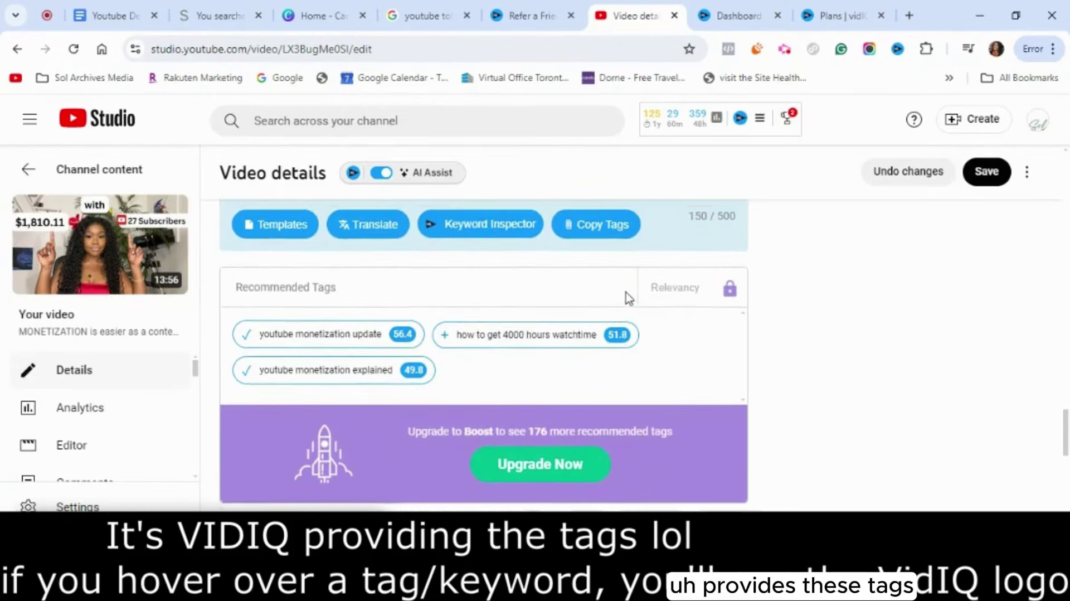
scroll(628, 294, "up", 1)
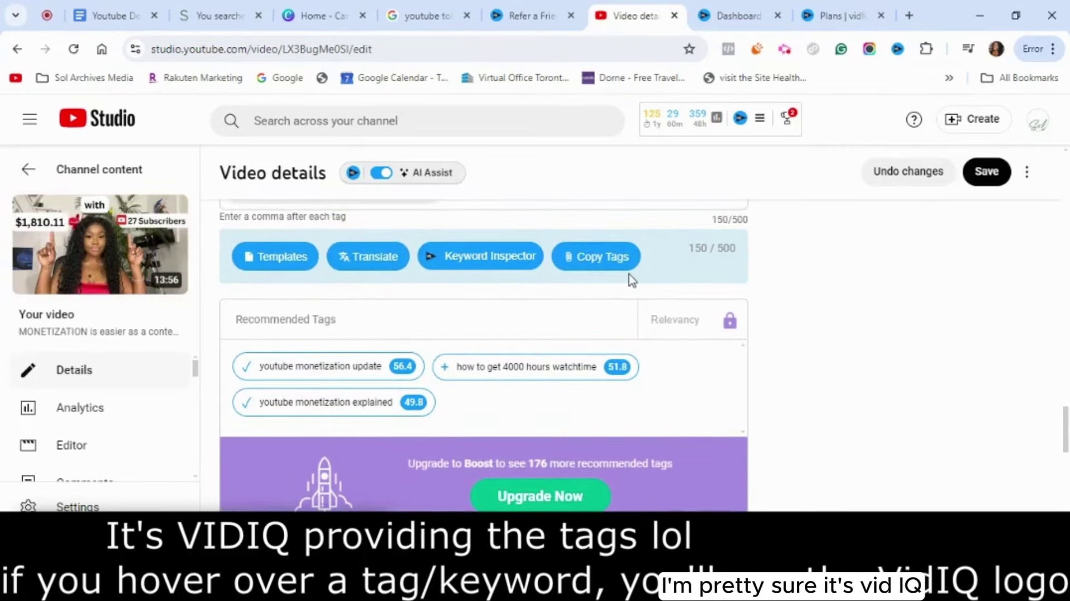
Search 'monetization' in Keyword Inspector and review its 12,073 searches, score 51 and related keywords.
left_click(432, 265)
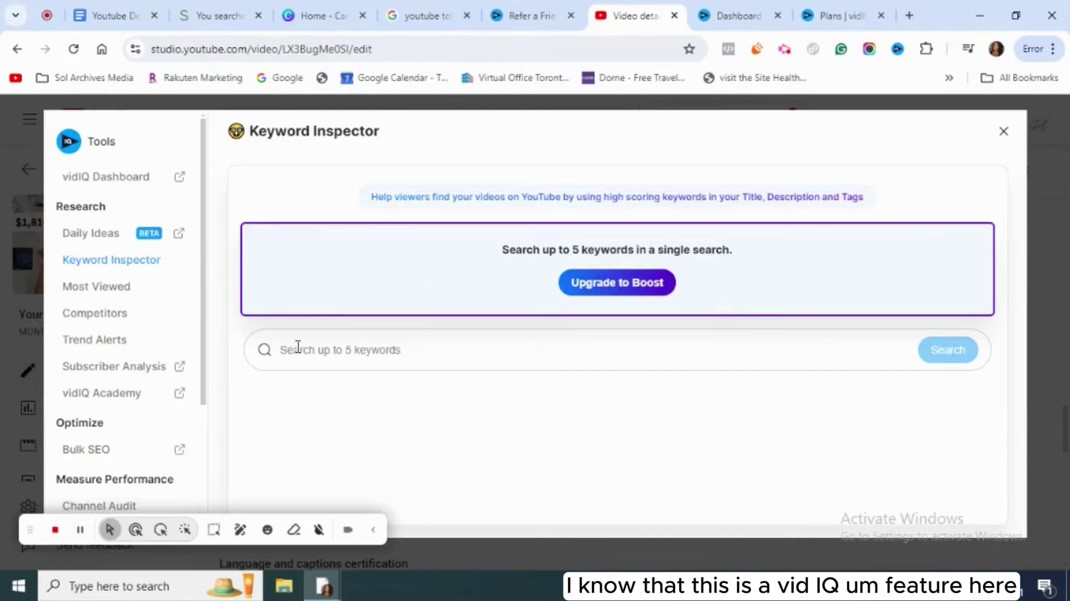
type("monetiz")
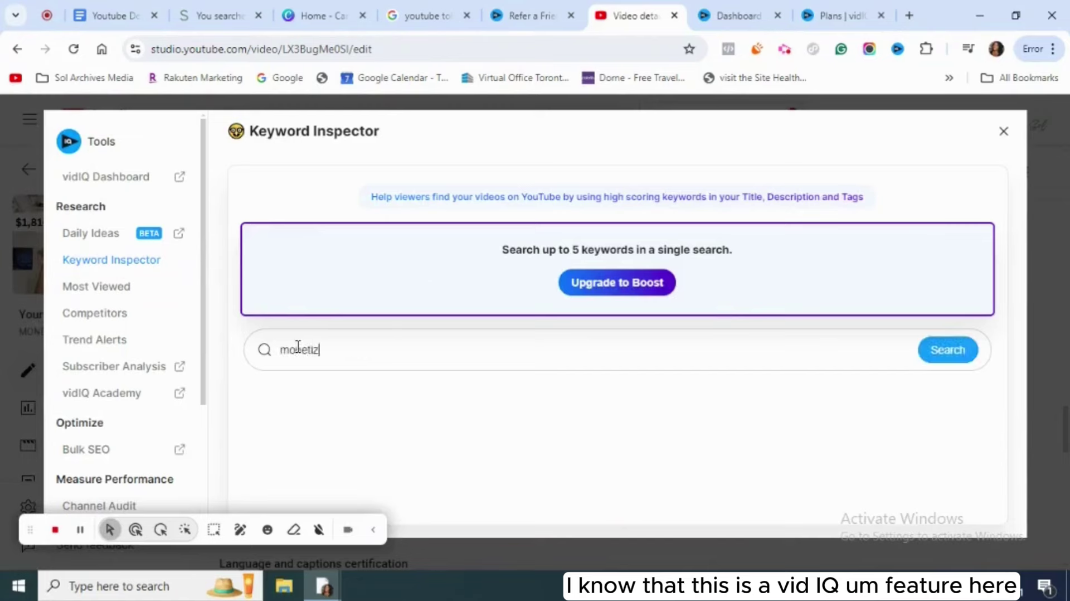
type("ation")
key("Return")
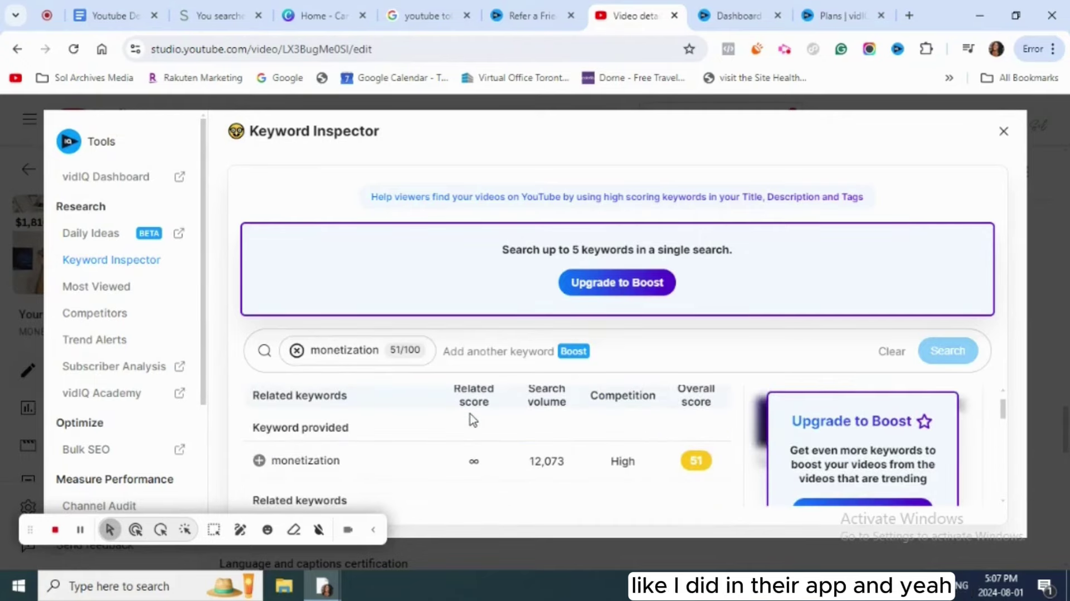
scroll(557, 434, "down", 2)
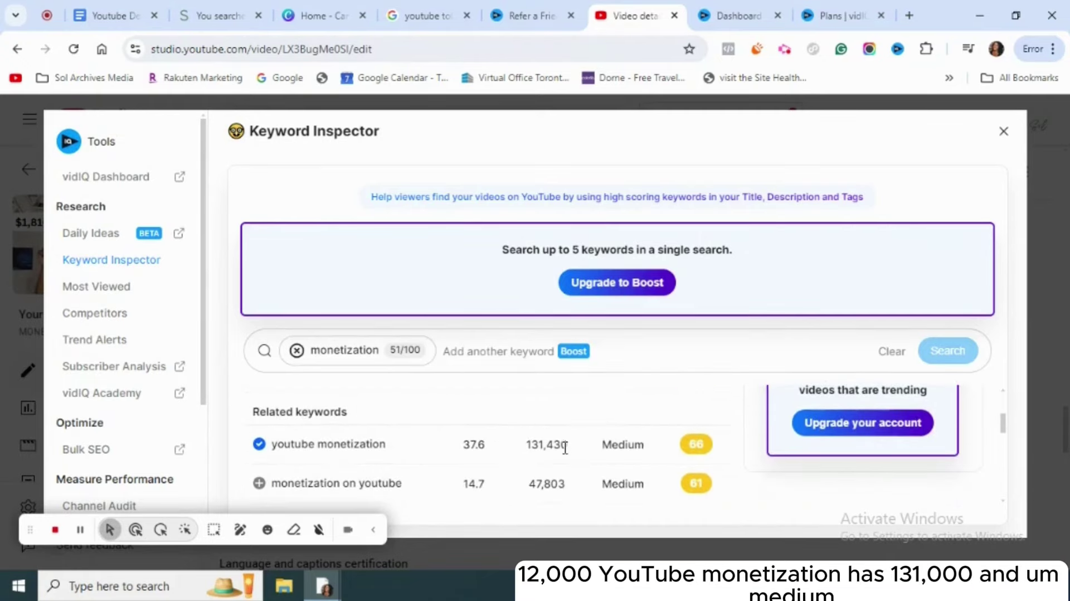
scroll(564, 448, "down", 2)
scroll(563, 446, "up", 2)
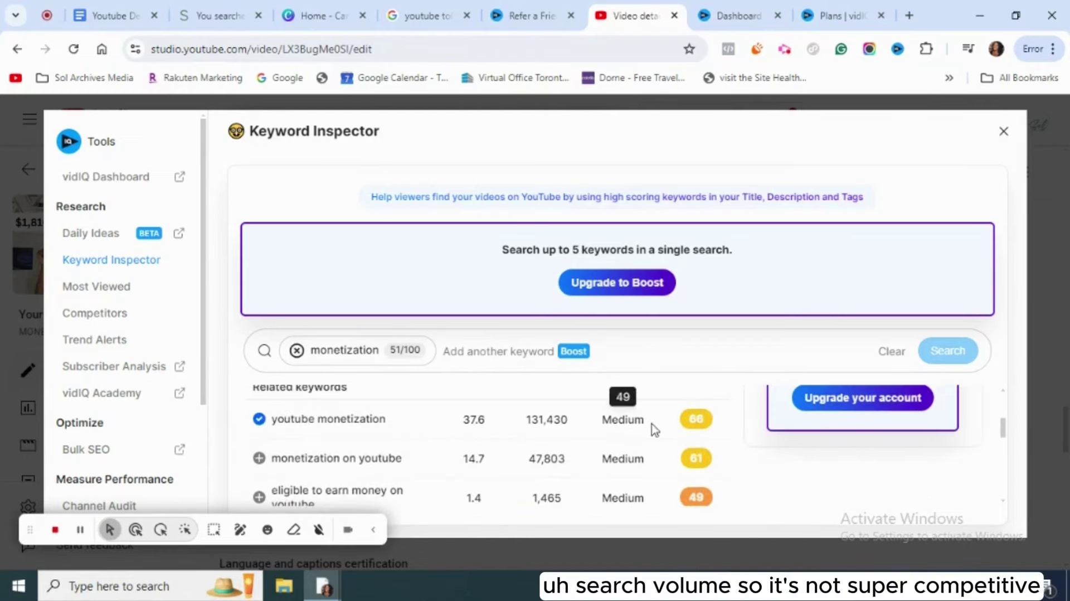
scroll(433, 410, "down", 1)
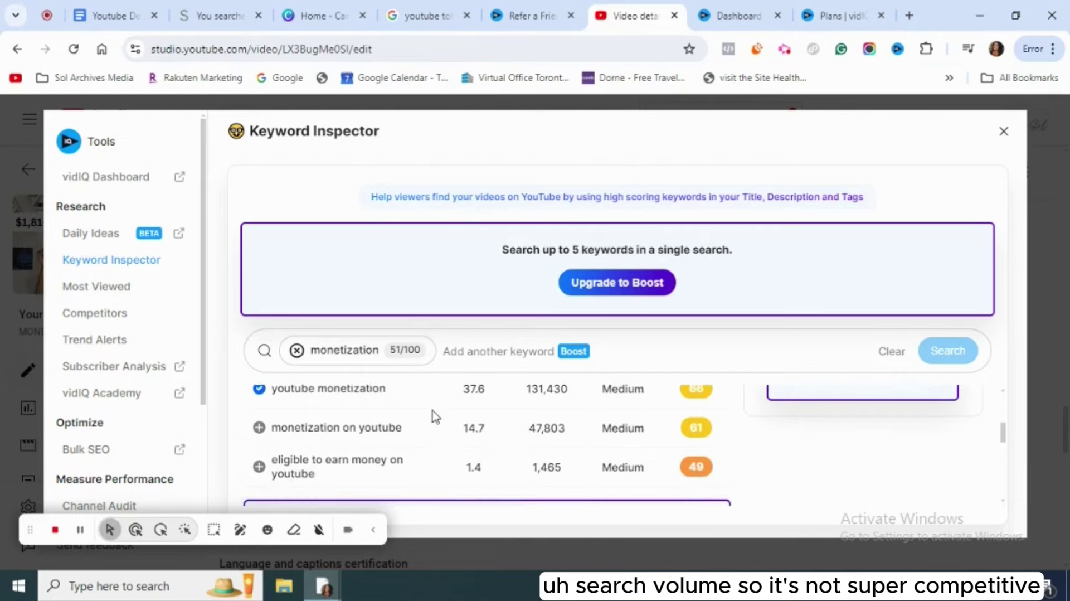
scroll(432, 410, "up", 3)
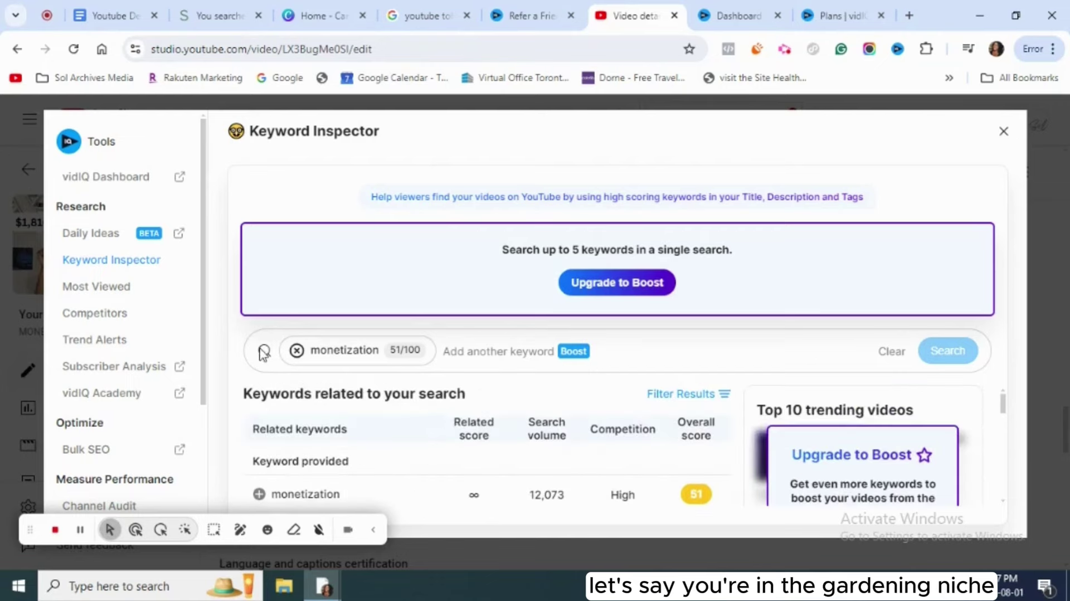
Replace 'monetization' with 'gardening' in the Keyword Inspector search.
left_click(297, 350)
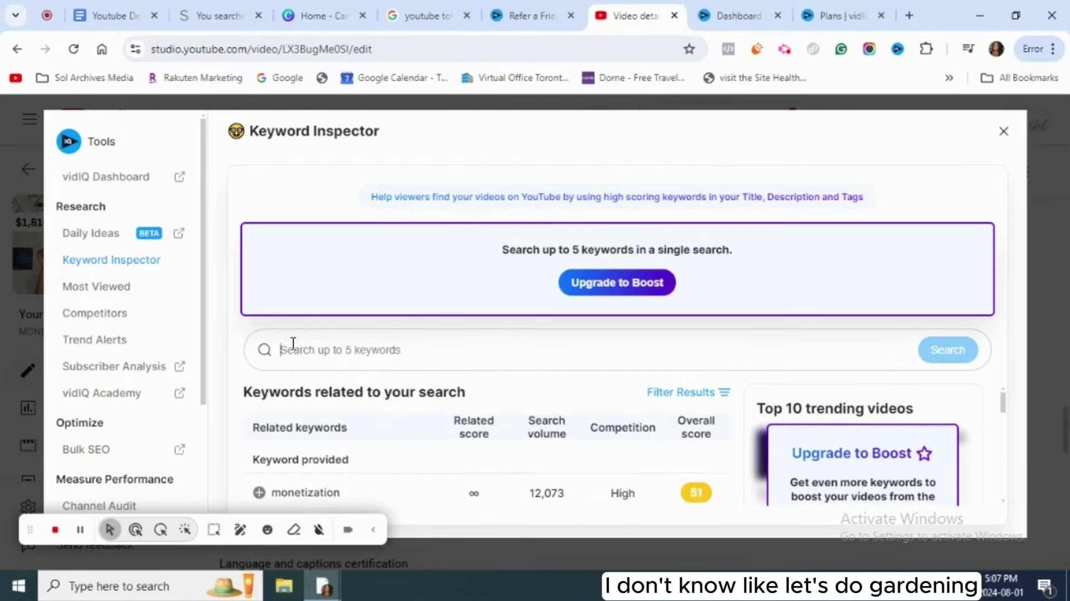
type("gardening")
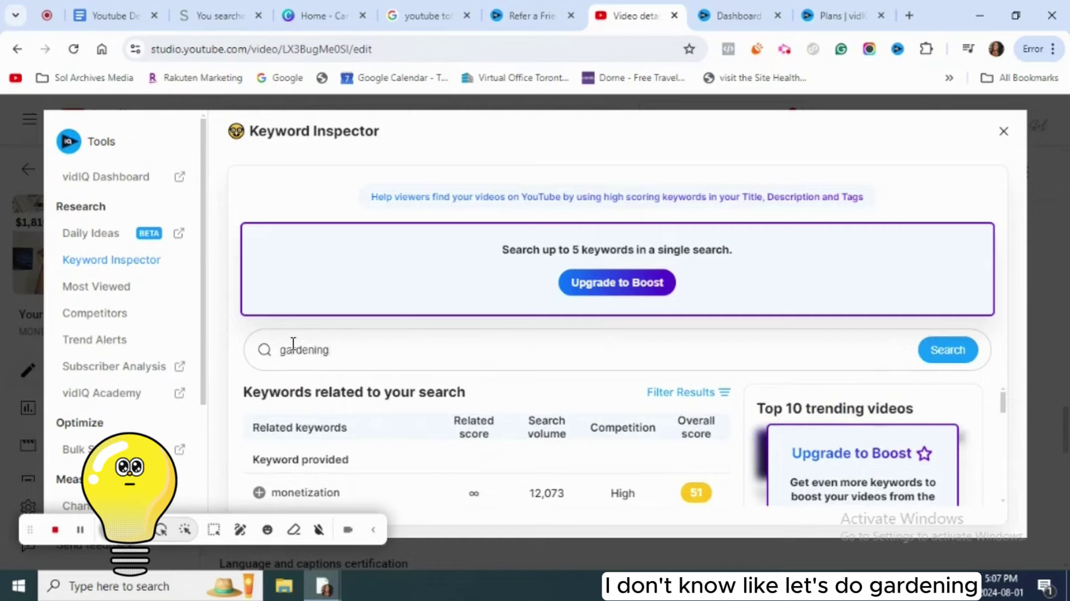
key("Return")
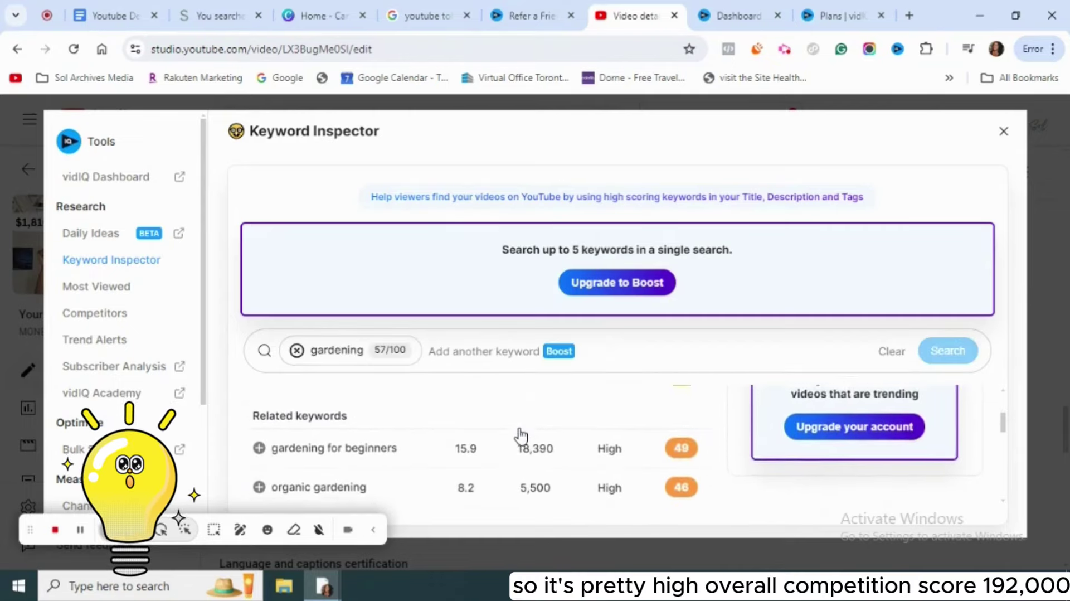
Review gardening's results (score 57, 192,354 searches, High competition), then clear it from the search box.
scroll(526, 473, "down", 1)
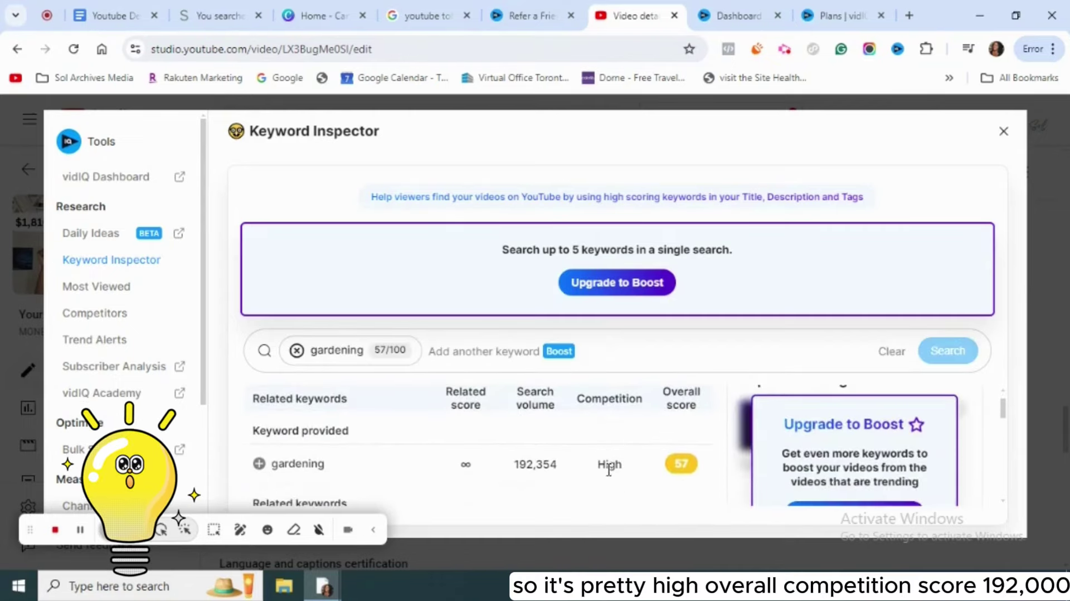
scroll(526, 466, "down", 3)
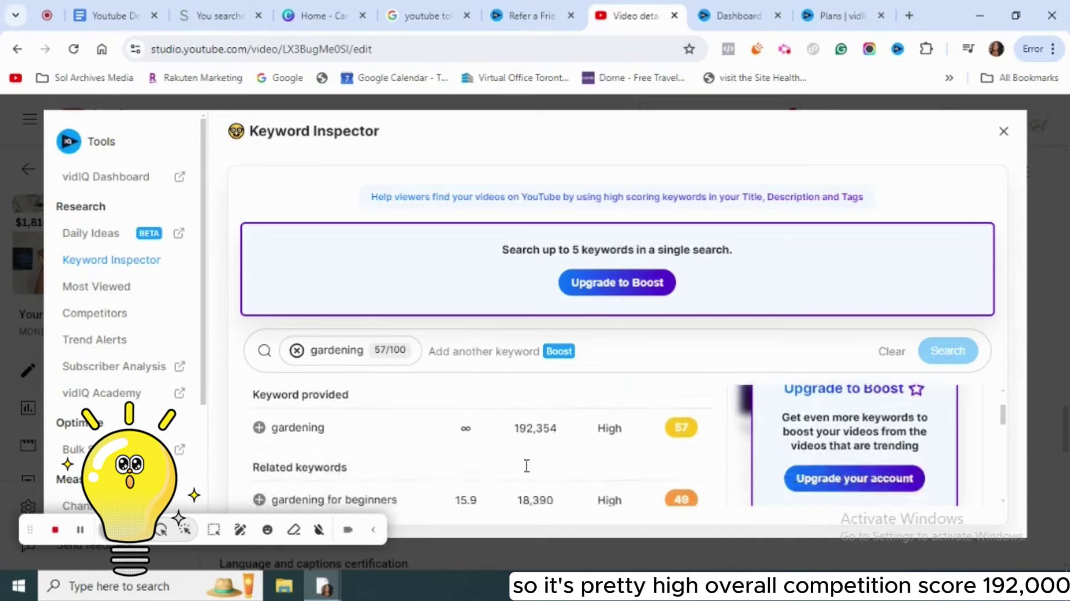
scroll(525, 465, "up", 4)
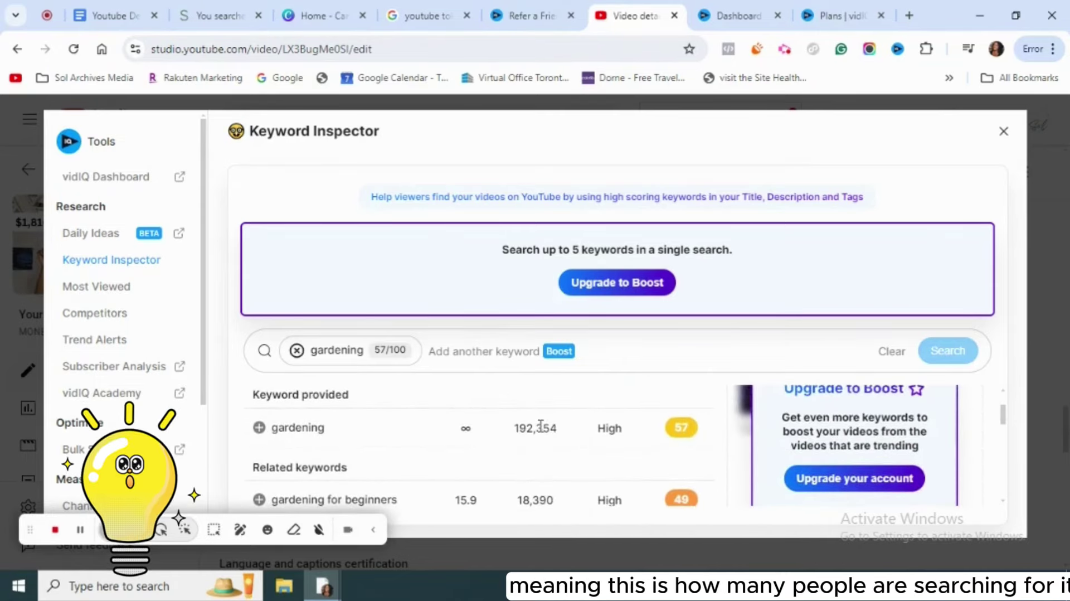
scroll(540, 425, "down", 2)
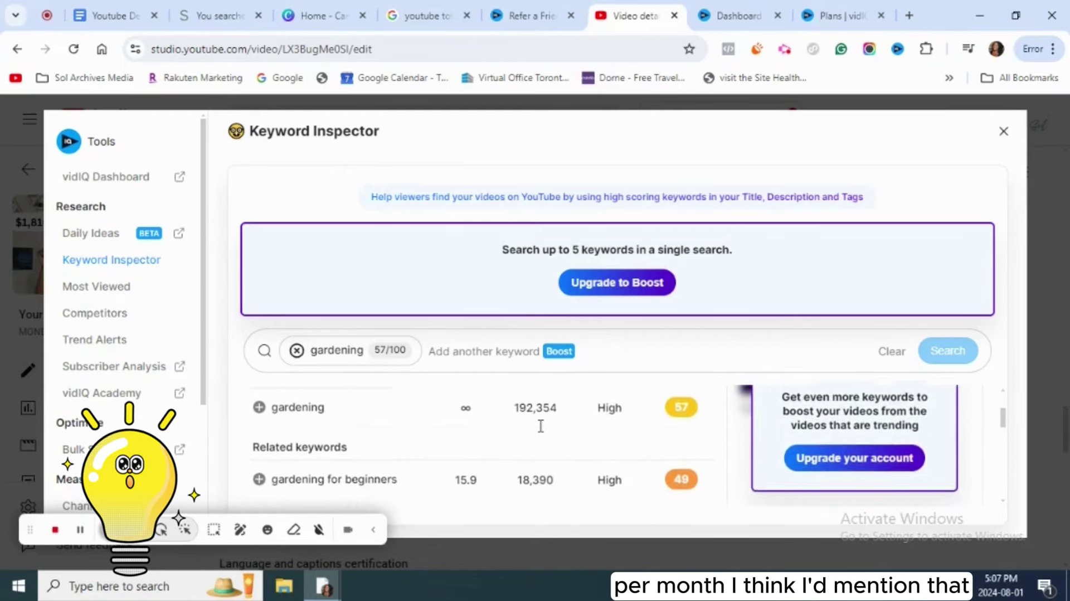
scroll(574, 458, "up", 1)
scroll(573, 458, "down", 2)
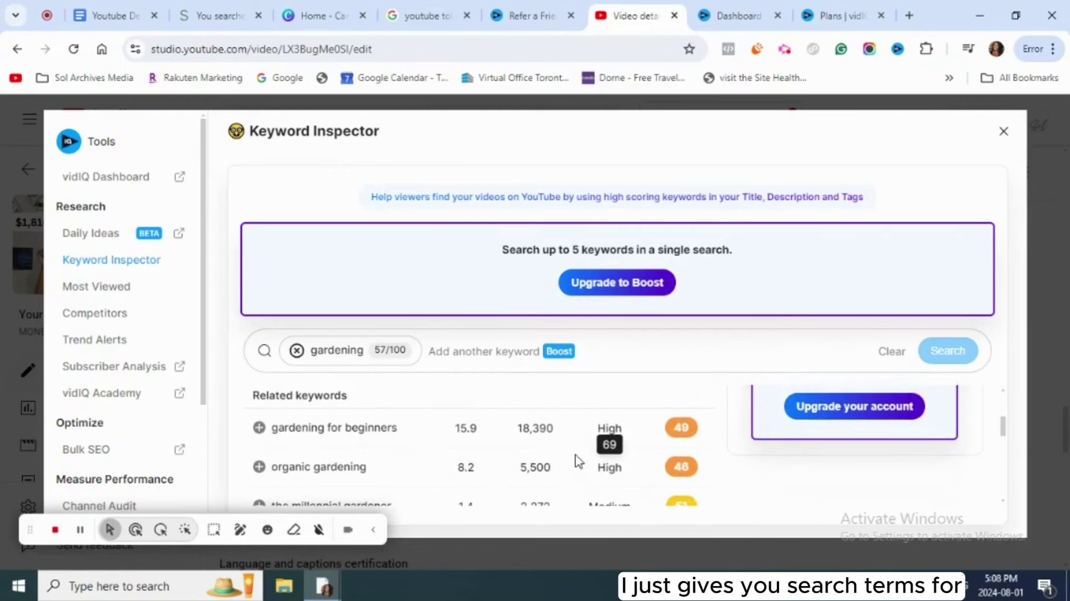
scroll(576, 460, "up", 4)
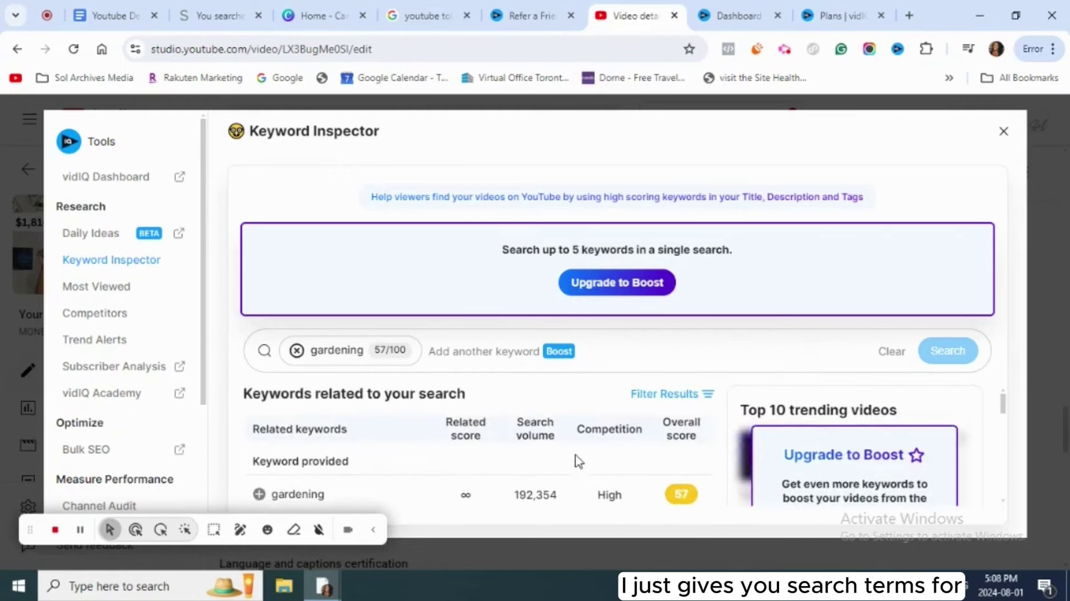
left_click(297, 351)
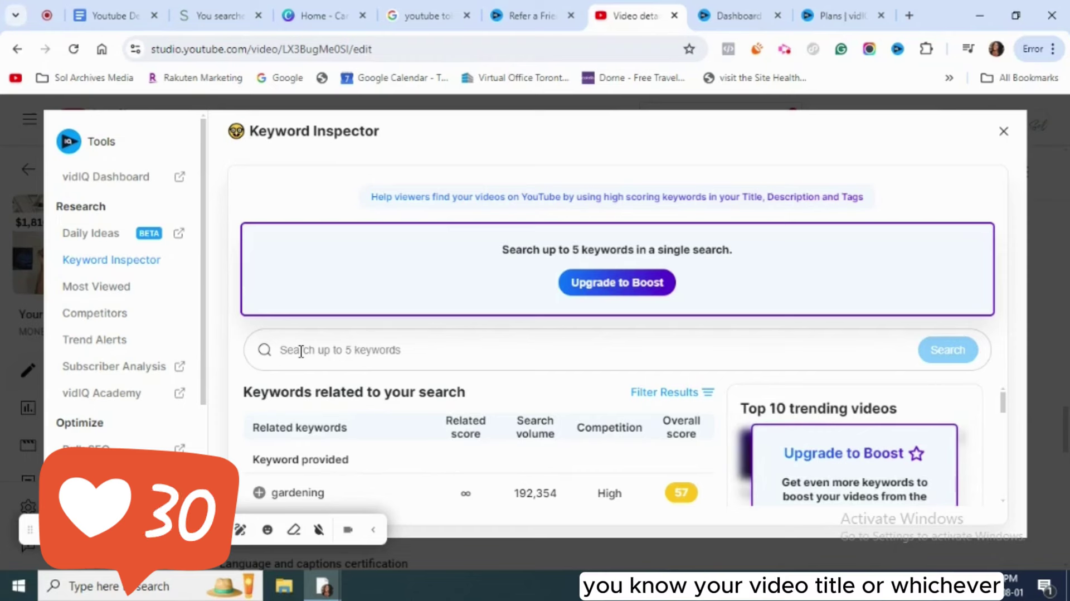
Browse the Most Viewed trending videos, glance at Competitors, then return to the 'gardening' keyword results.
left_click(109, 291)
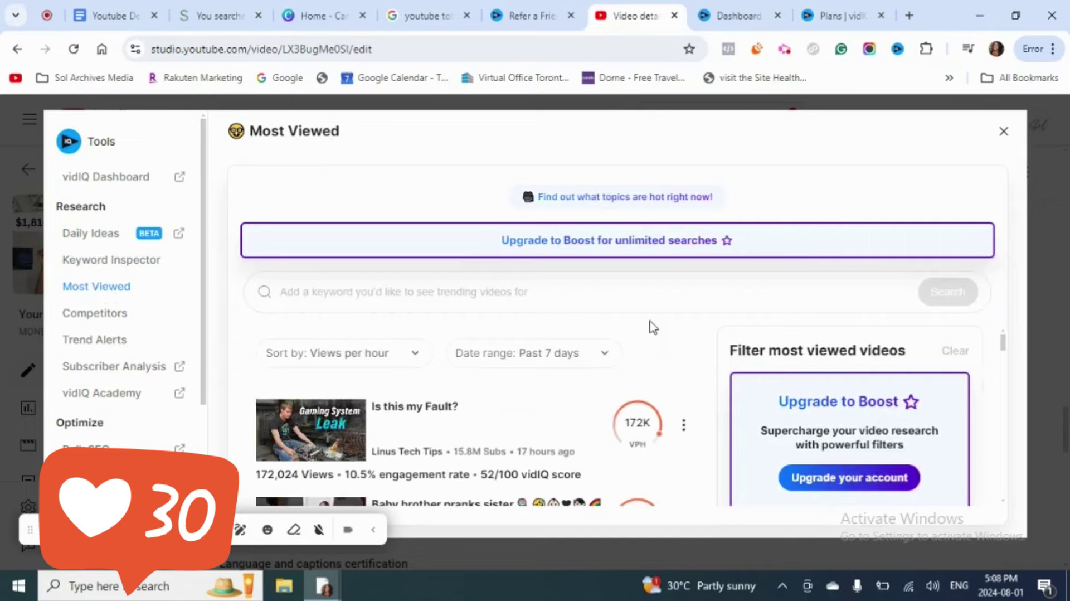
scroll(516, 454, "down", 1)
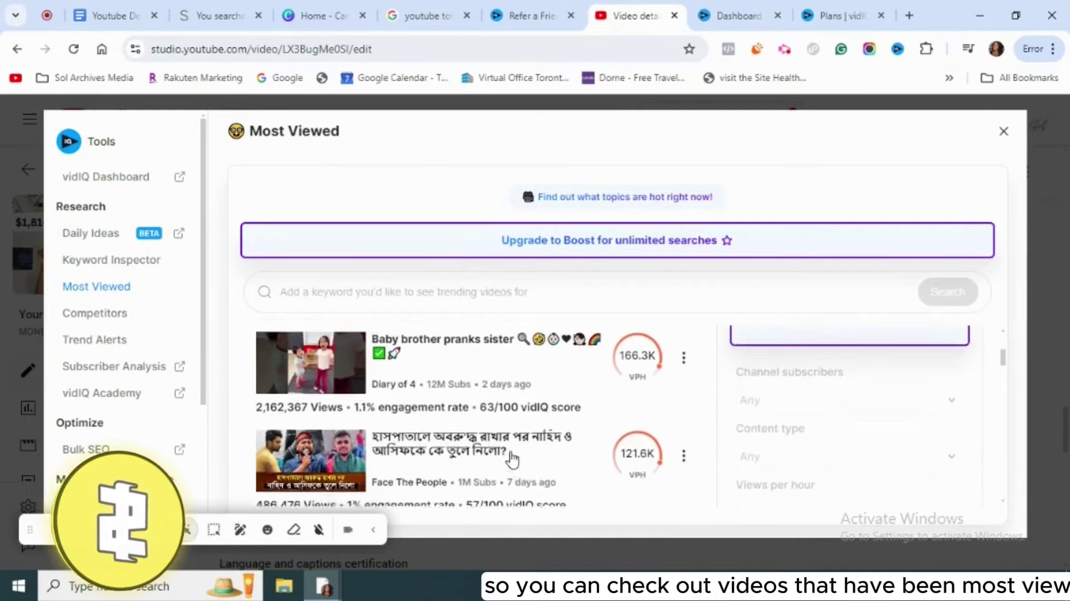
scroll(501, 454, "up", 2)
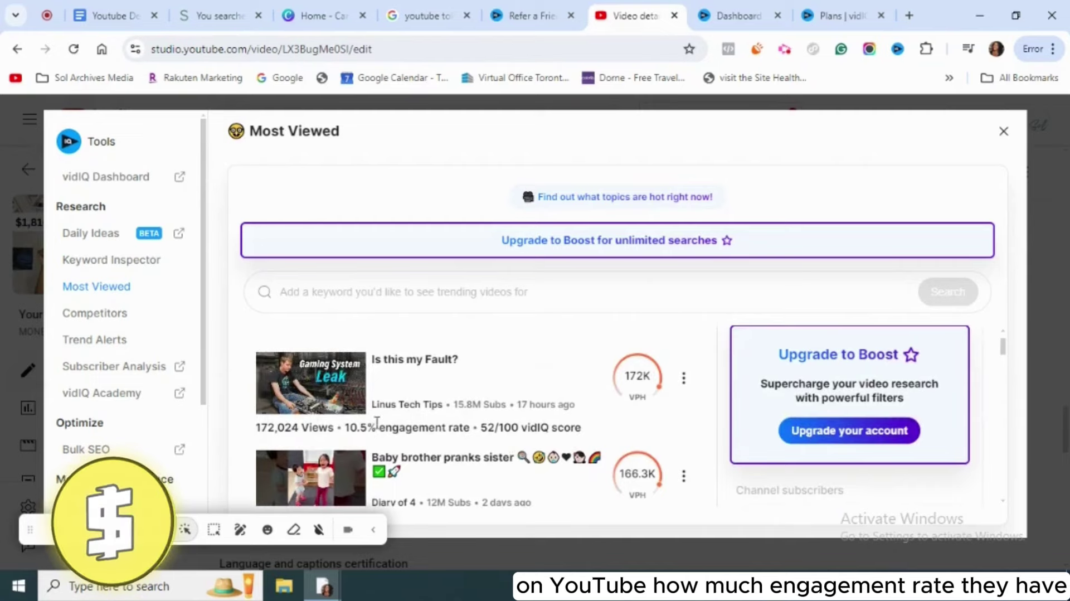
scroll(415, 361, "down", 5)
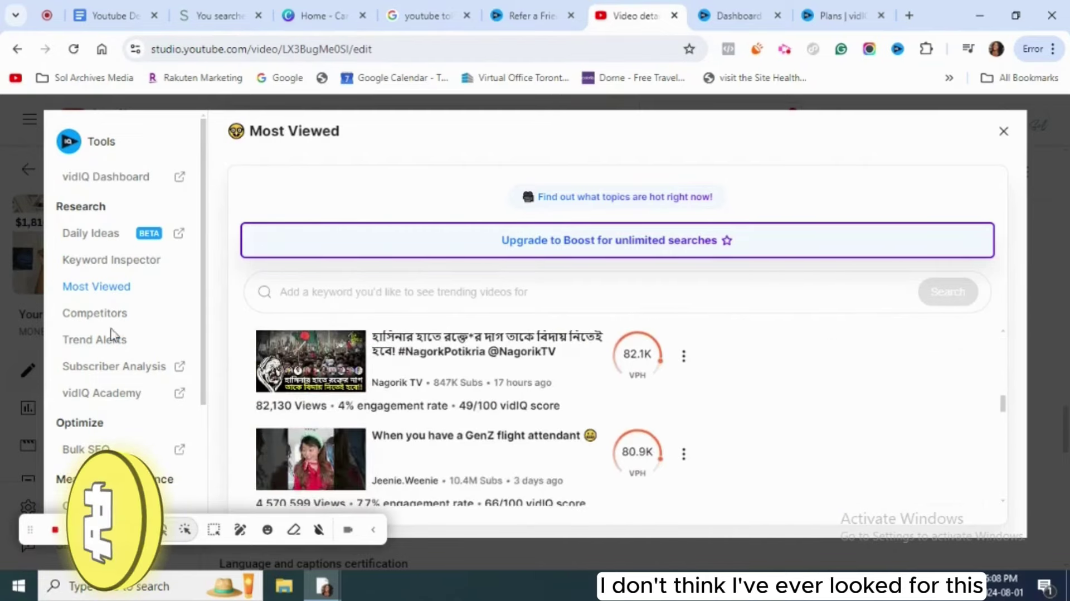
left_click(109, 324)
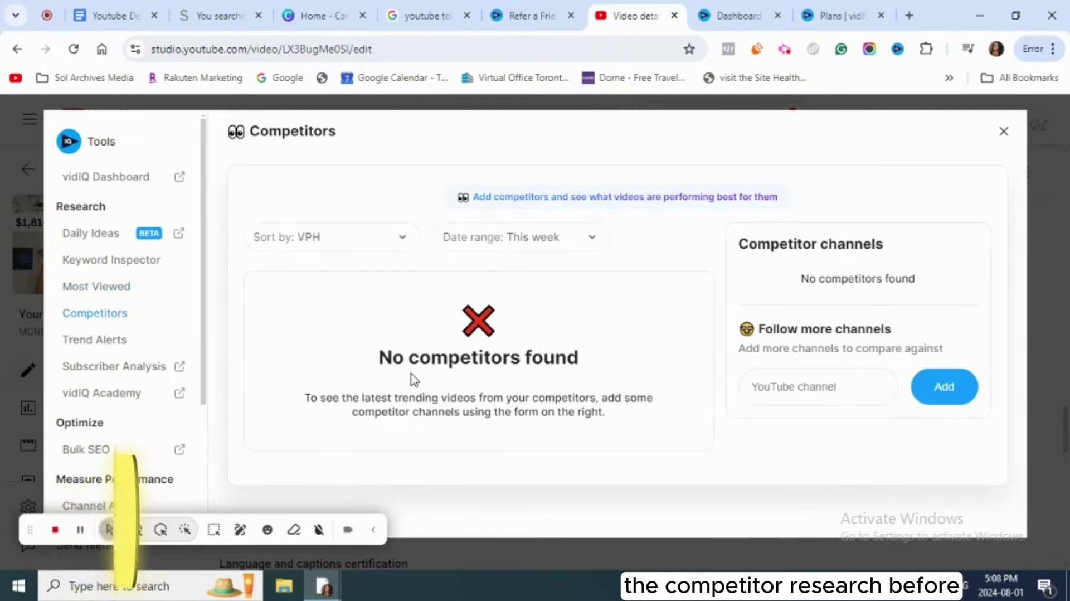
left_click(101, 266)
Bring up the Trend Alerts tool and start naming a new trend alert.
scroll(478, 436, "down", 3)
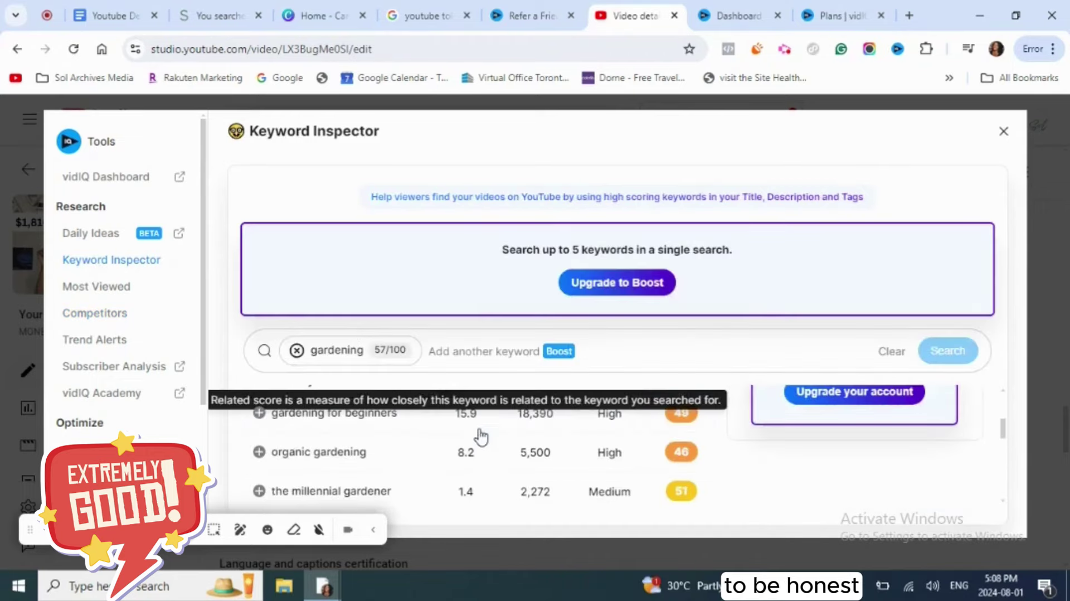
scroll(477, 437, "down", 1)
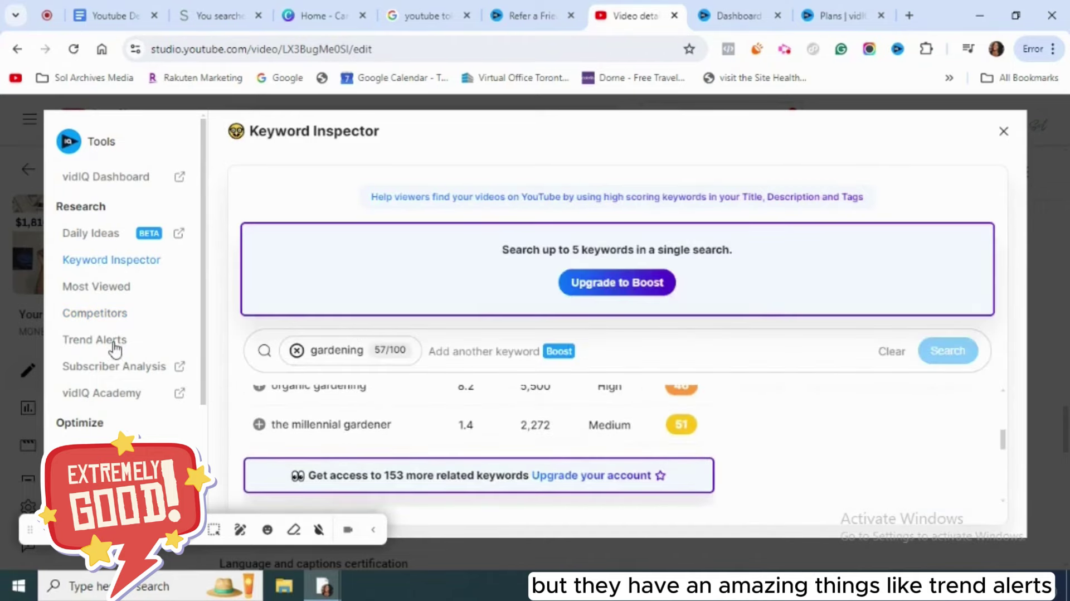
left_click(95, 340)
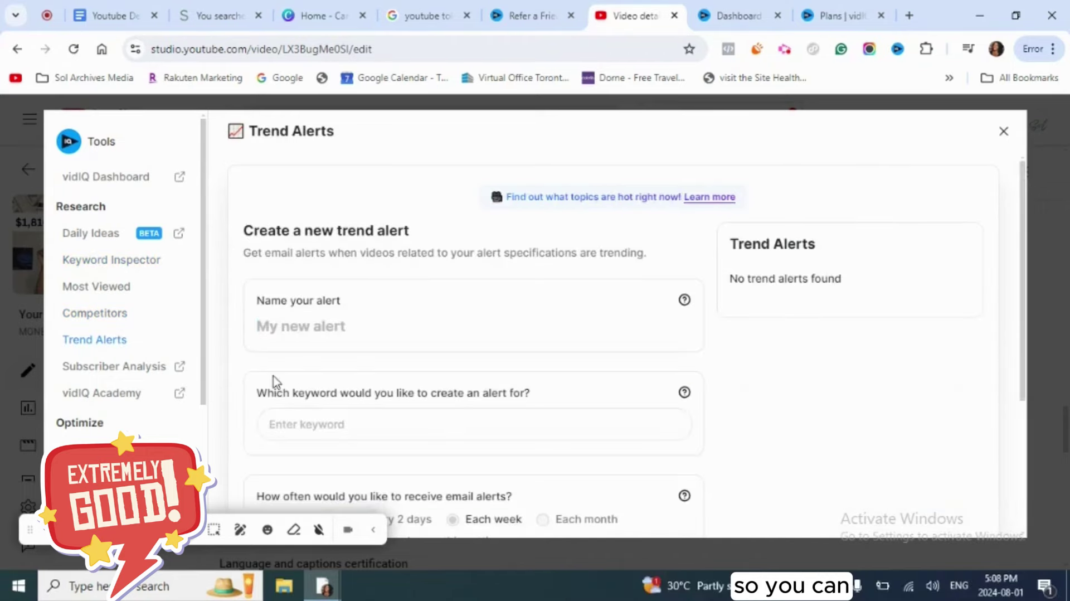
left_click(488, 309)
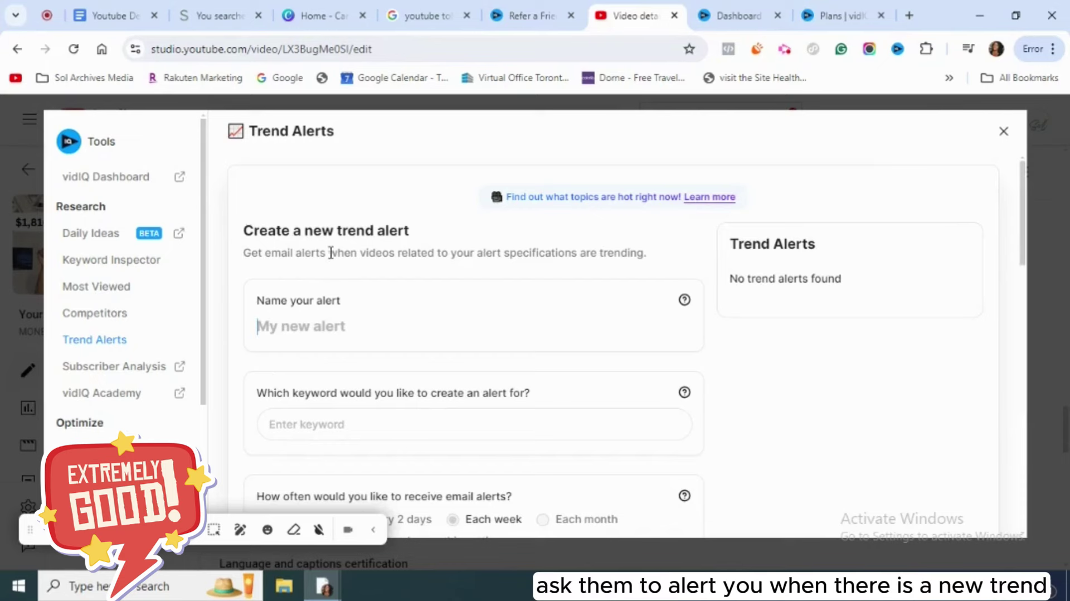
View the Boost-locked Subscriber Analysis page in its own tab, then return to Trend Alerts.
left_click(106, 366)
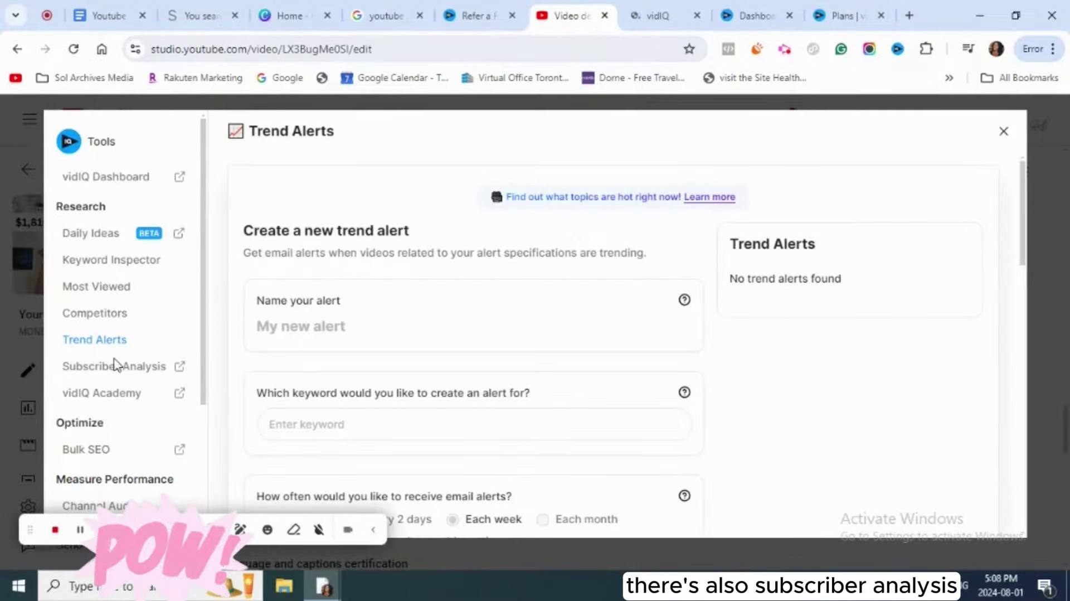
left_click(634, 25)
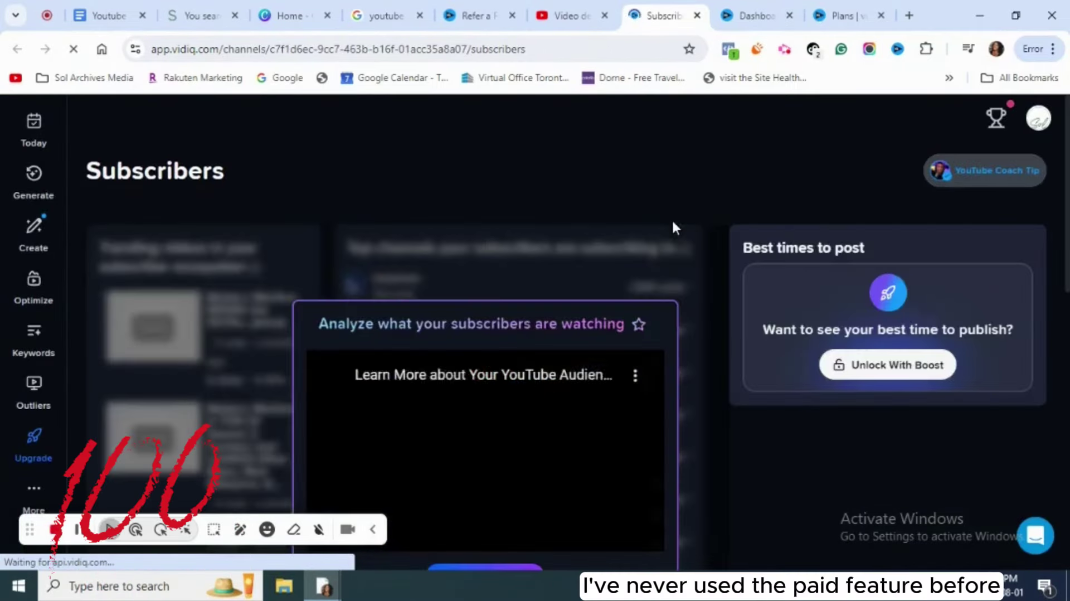
left_click(562, 7)
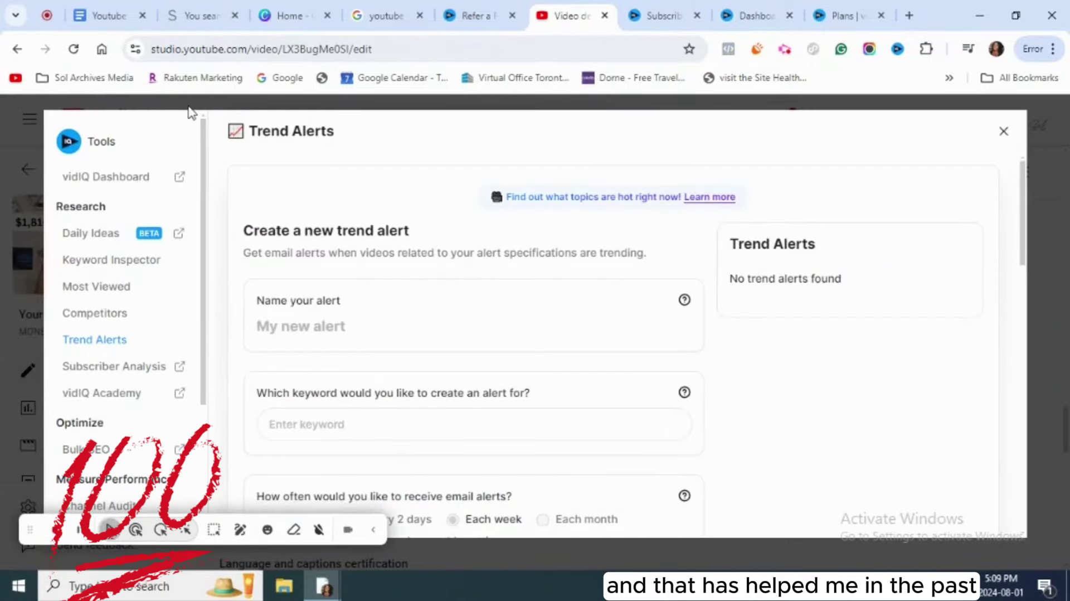
Enter vidIQ Academy with the current account, browse courses like 'Keyword Research 101', then return to Trend Alerts.
left_click(134, 398)
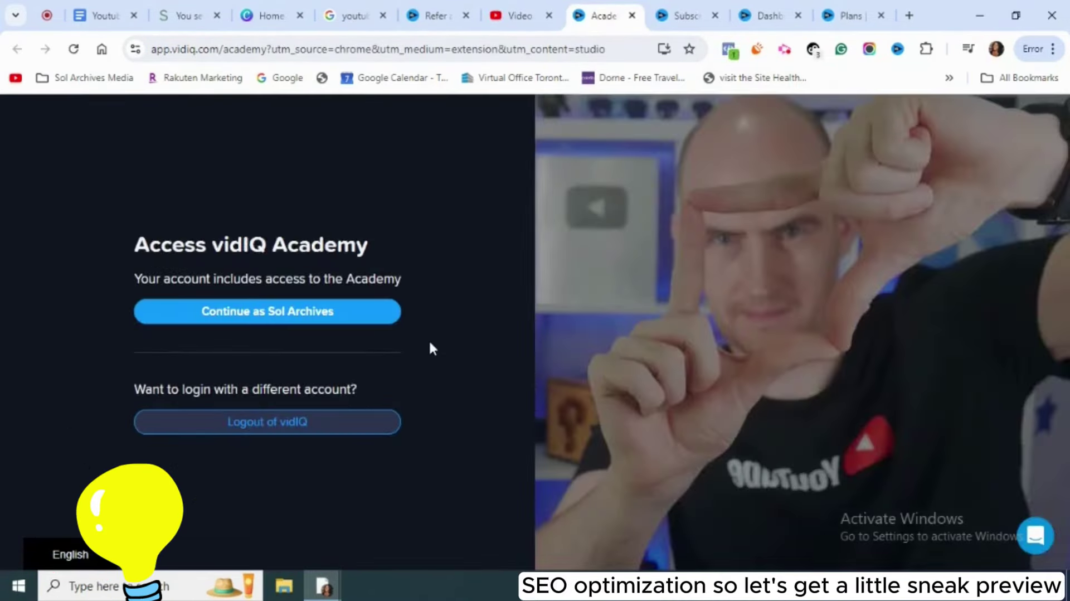
left_click(276, 324)
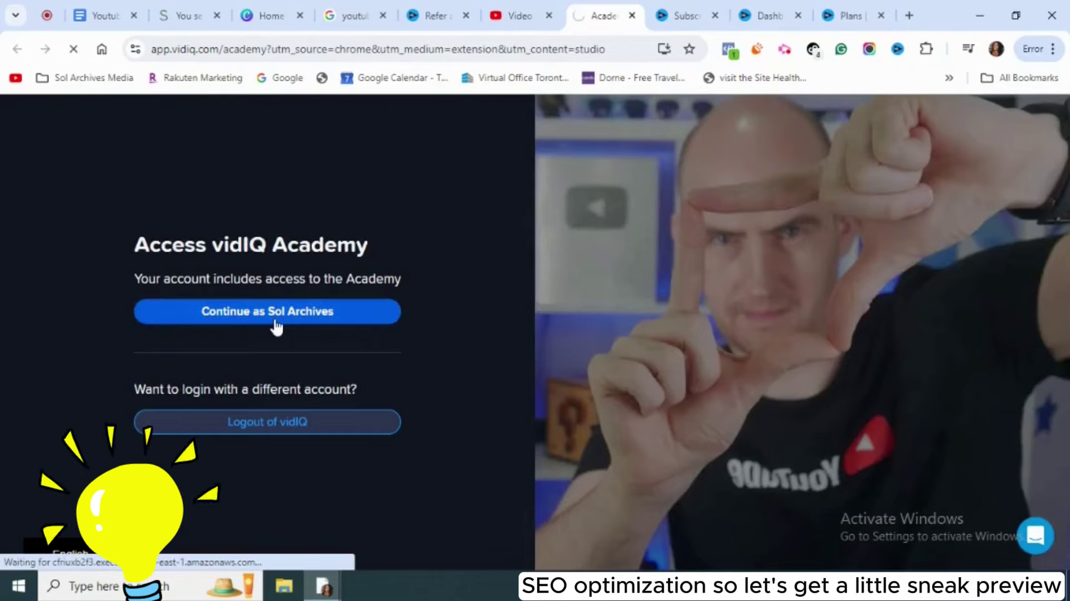
scroll(275, 326, "down", 8)
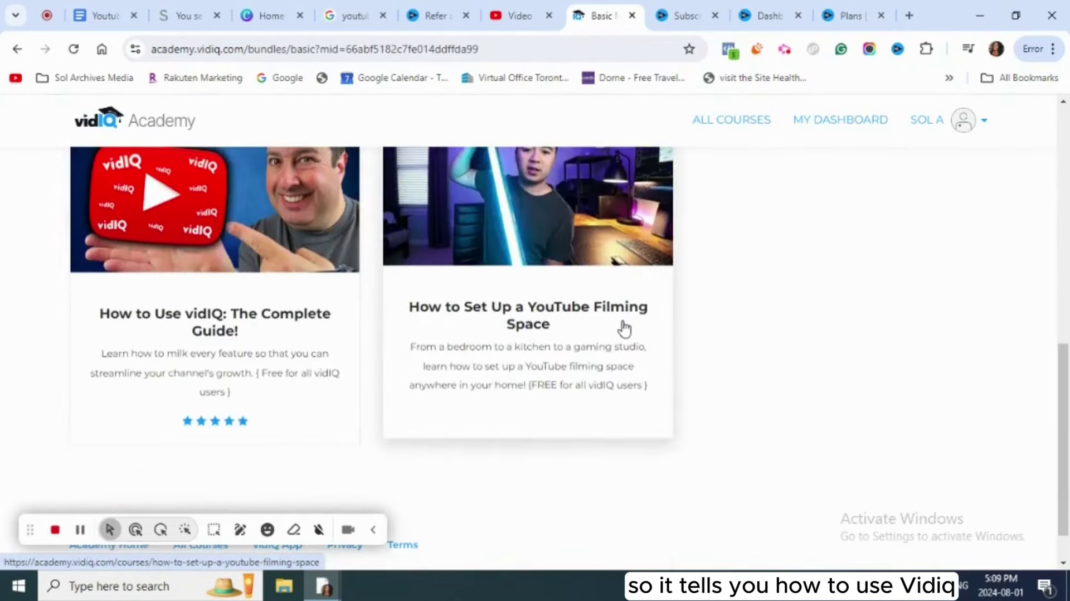
scroll(723, 308, "down", 1)
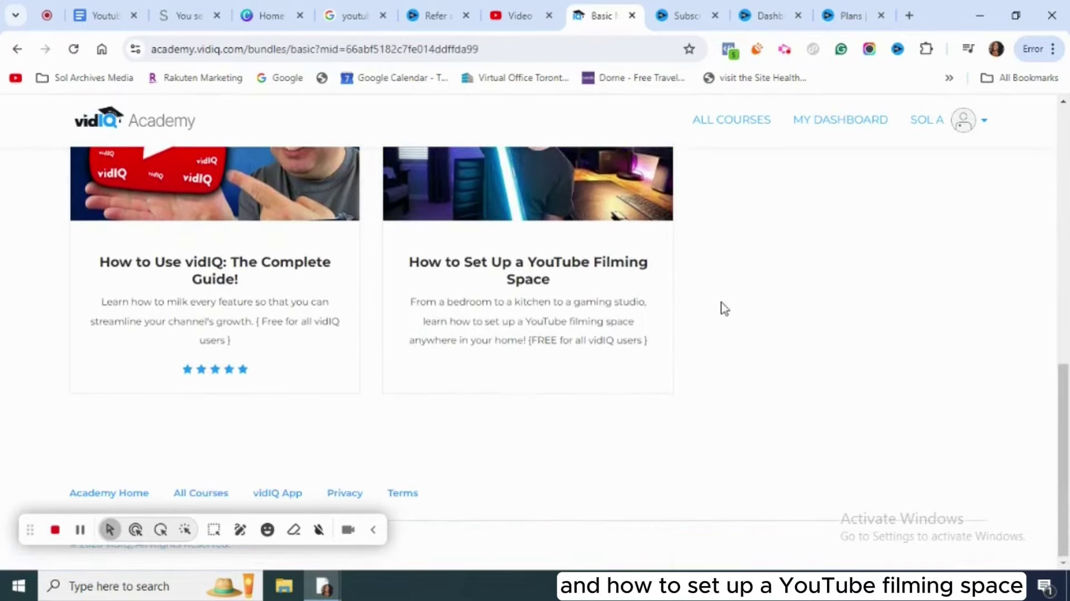
scroll(722, 308, "up", 10)
scroll(723, 308, "down", 5)
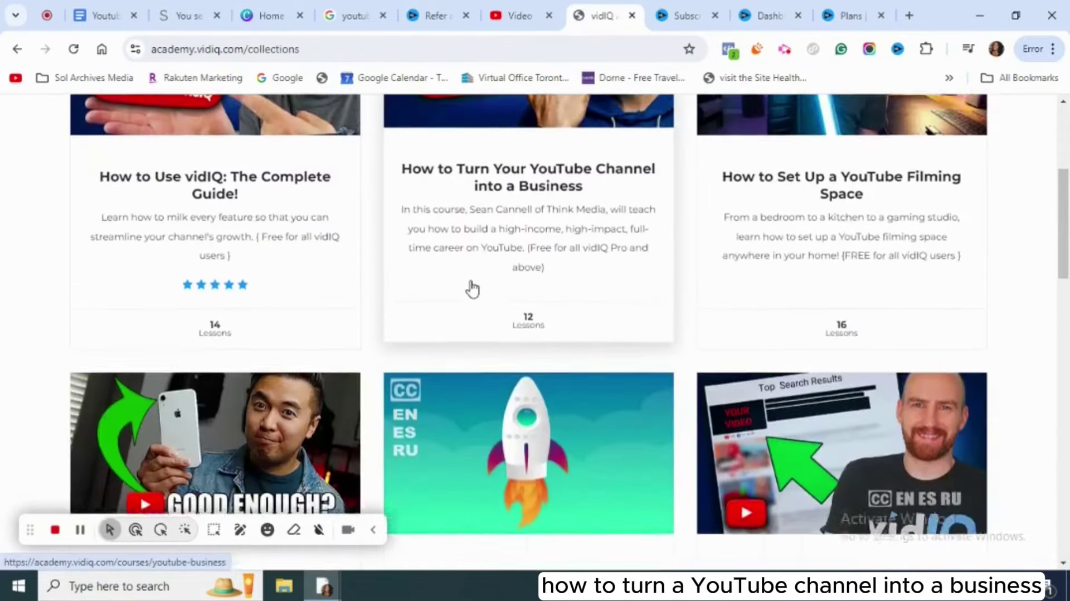
scroll(472, 289, "up", 3)
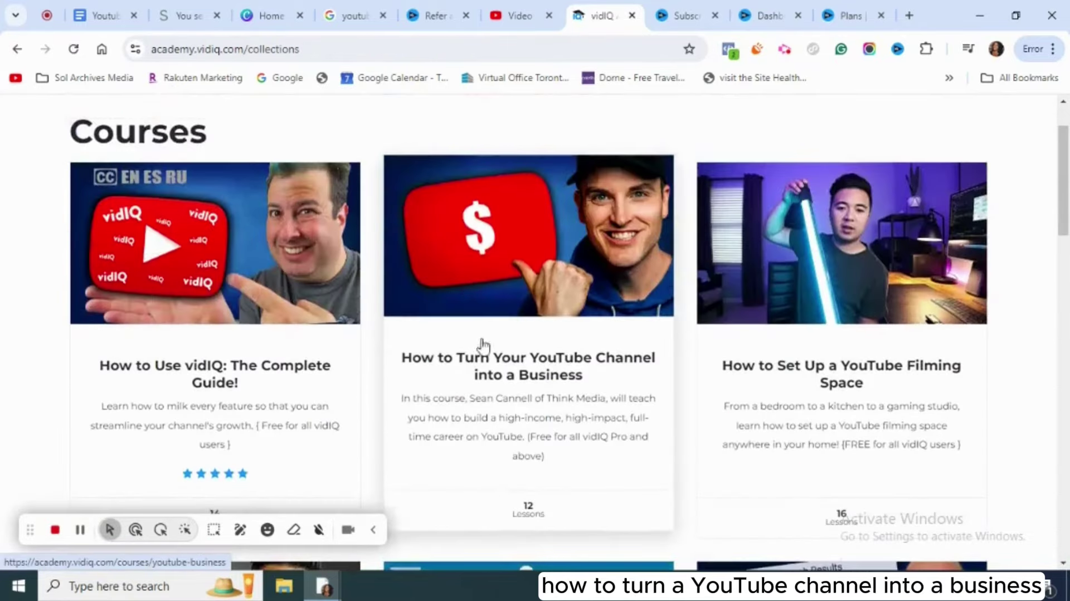
scroll(543, 389, "down", 12)
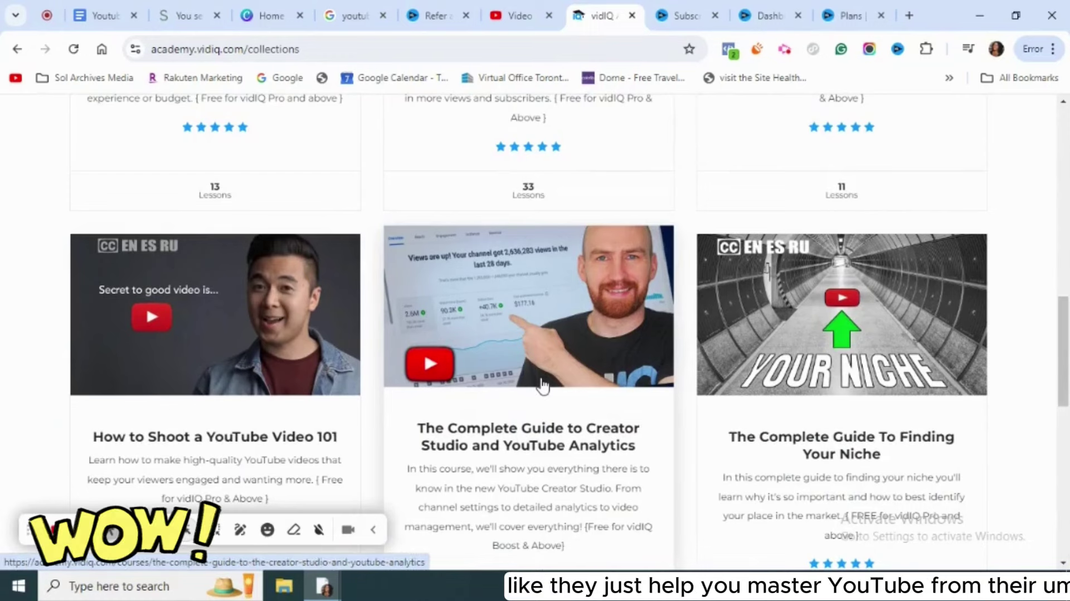
scroll(543, 385, "up", 6)
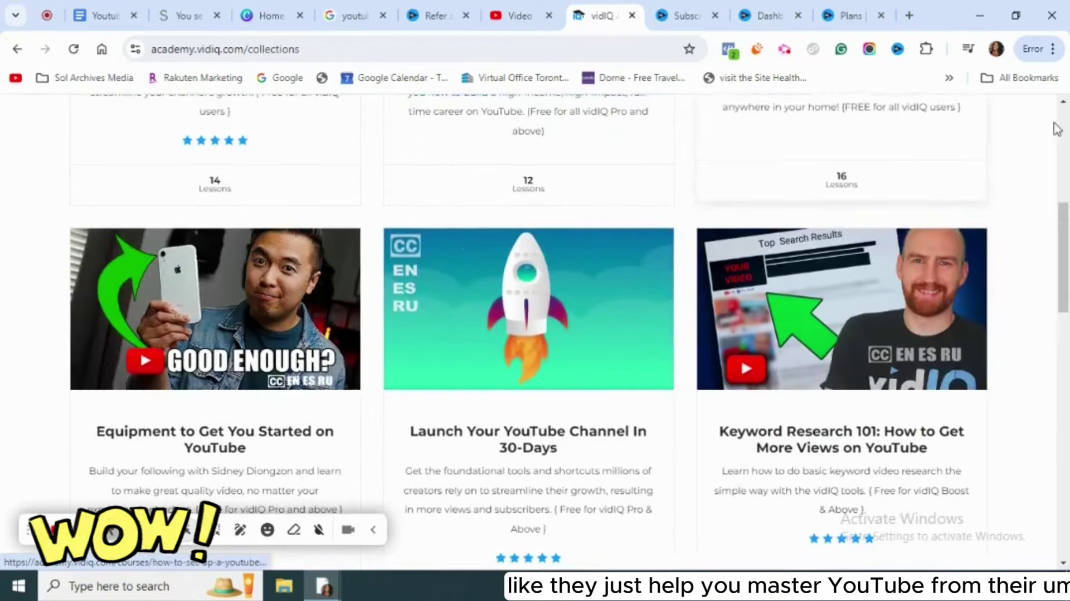
scroll(546, 241, "down", 15)
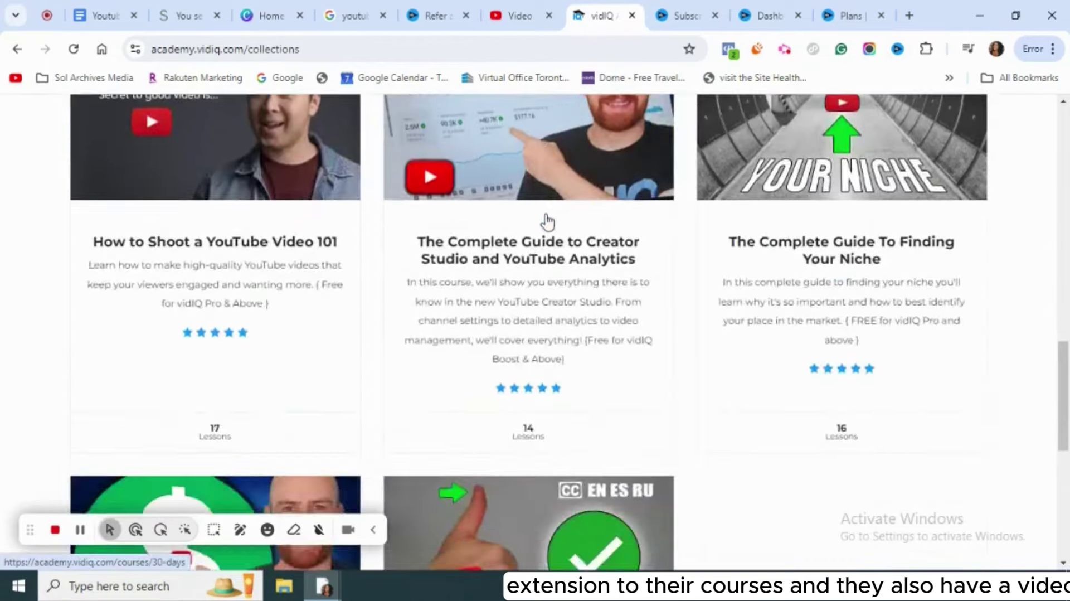
left_click(519, 4)
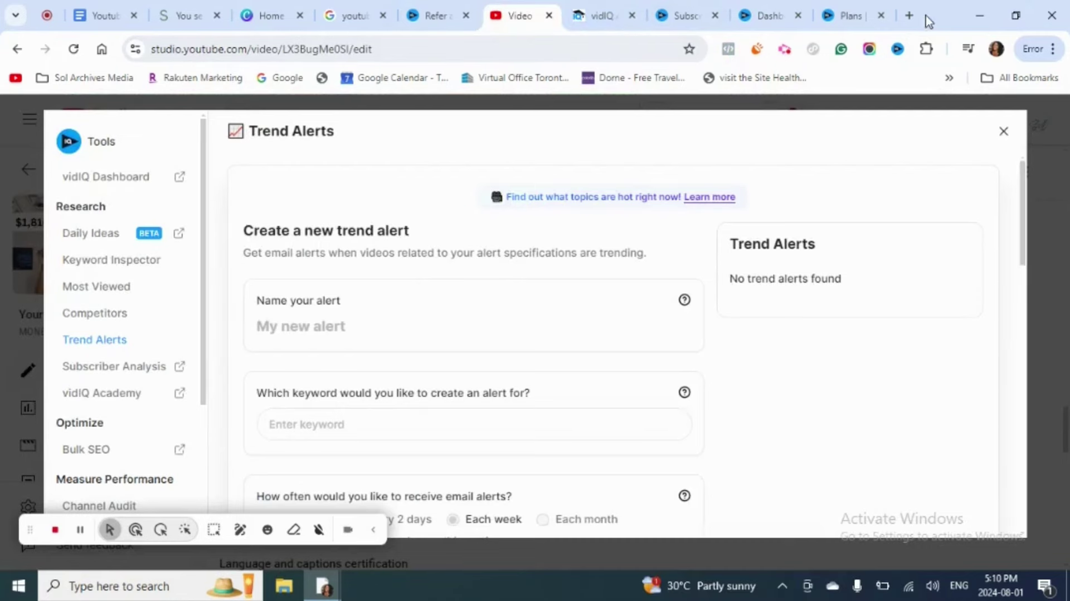
Load YouTube in a new tab and show the vidIQ channel's Videos page with its 1.7K uploads.
left_click(909, 15)
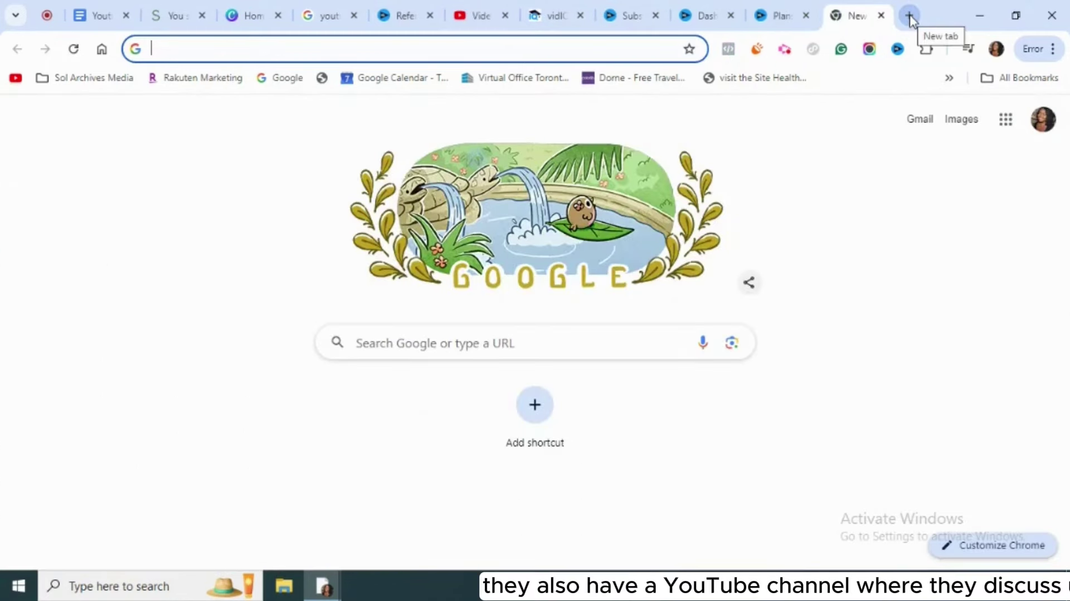
type("you")
key("Return")
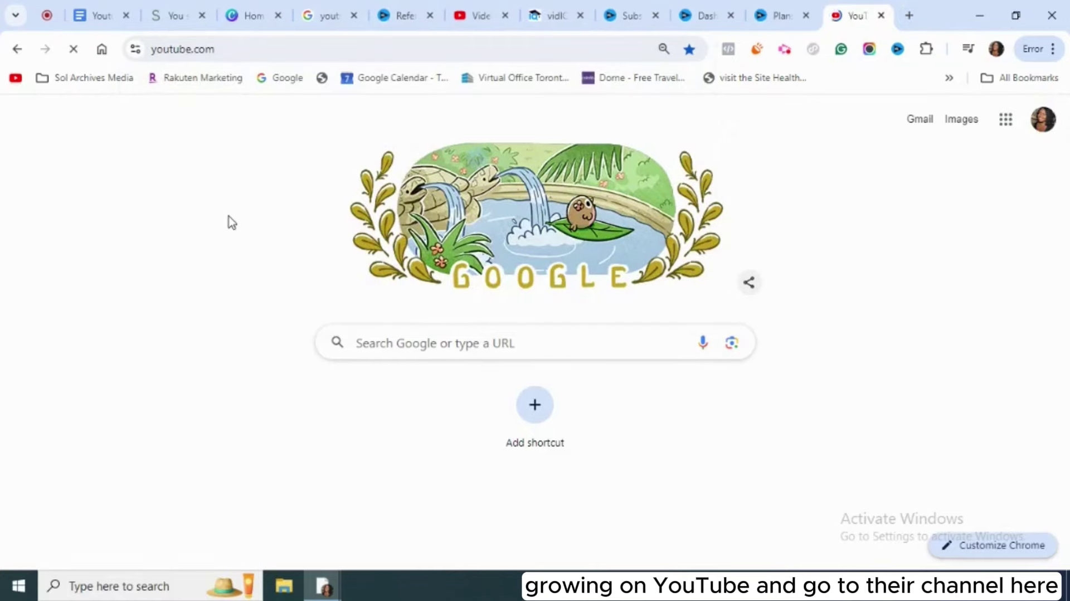
left_click(312, 203)
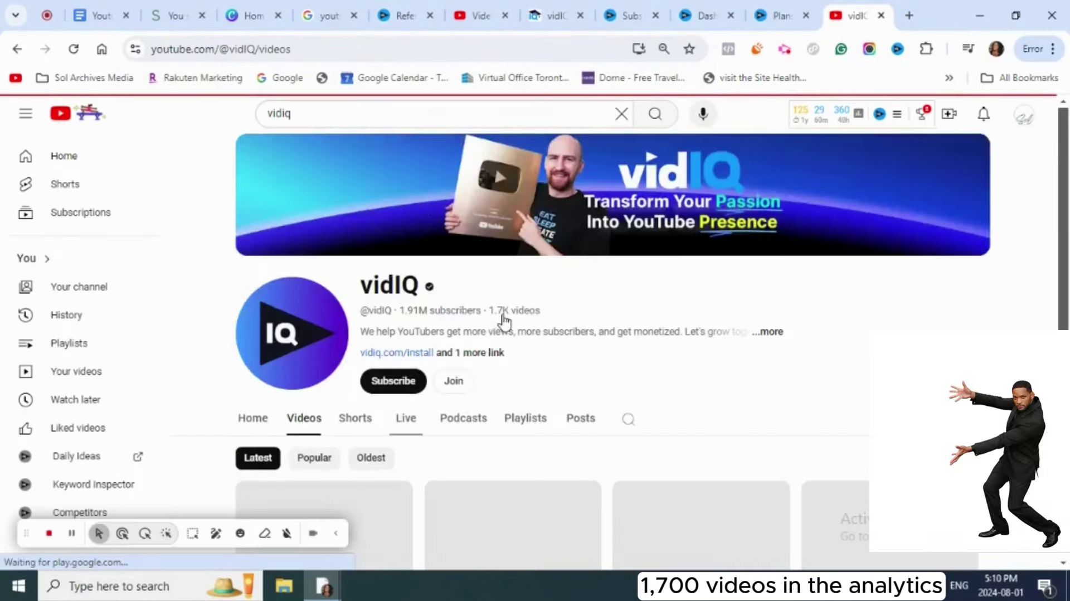
Scroll through the channel analytics overview in YouTube Studio.
scroll(513, 322, "down", 1)
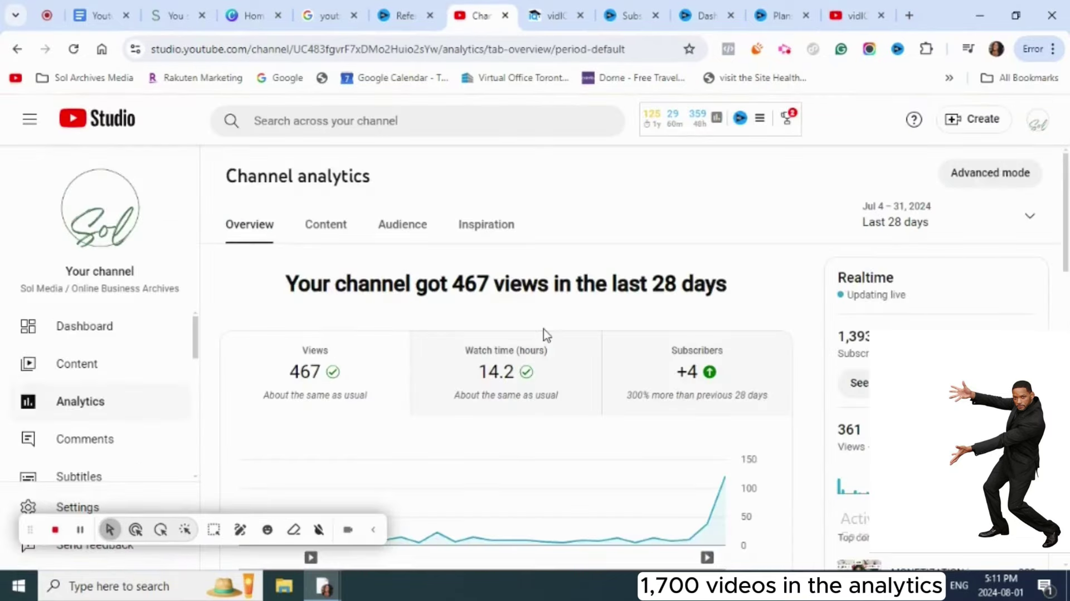
scroll(531, 374, "down", 6)
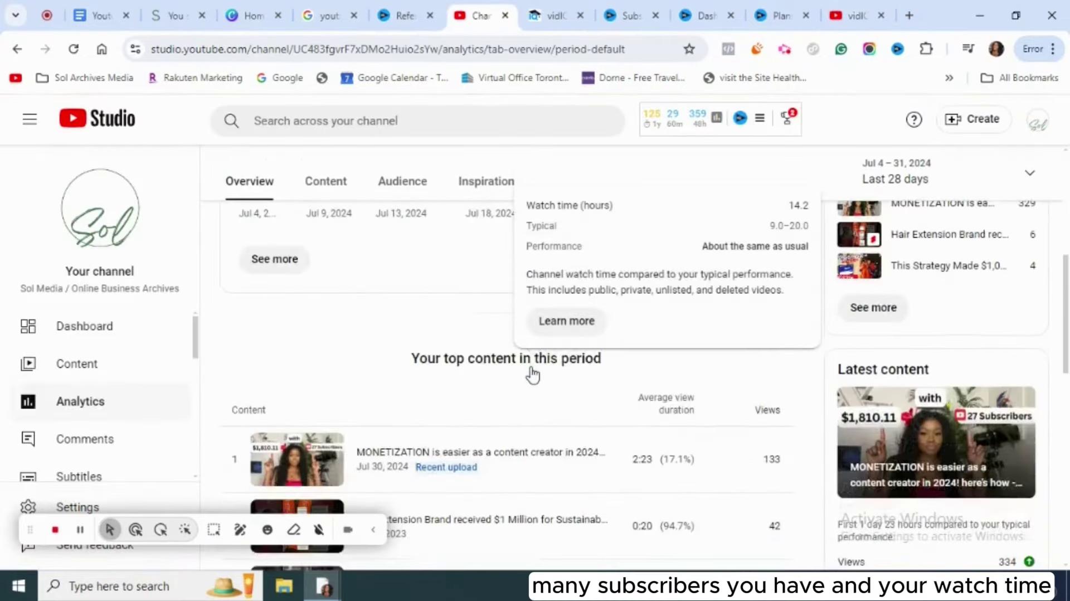
scroll(531, 374, "up", 5)
scroll(533, 374, "up", 1)
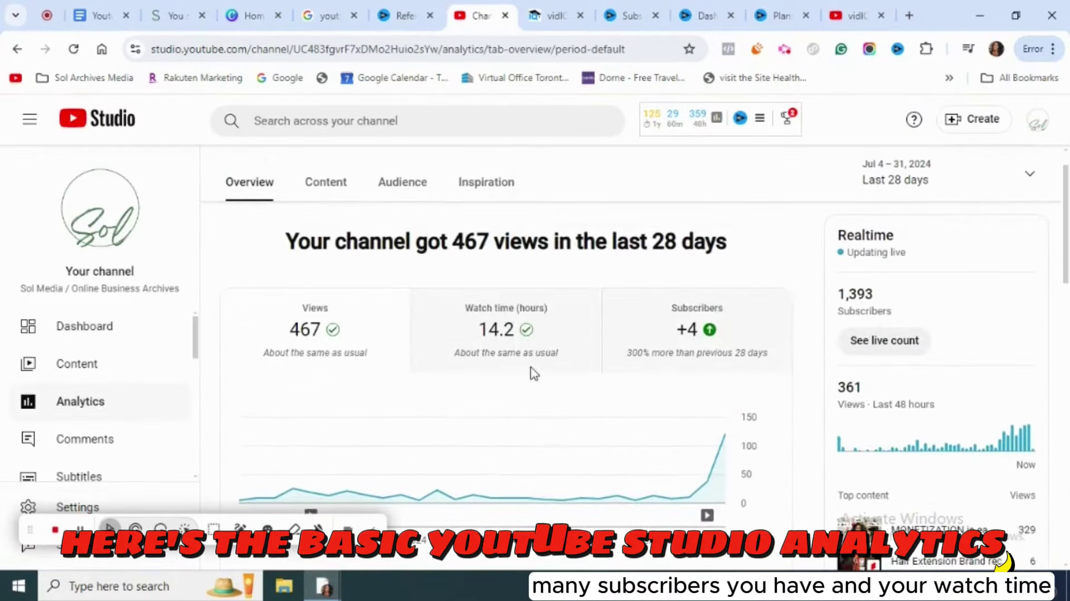
scroll(534, 374, "down", 1)
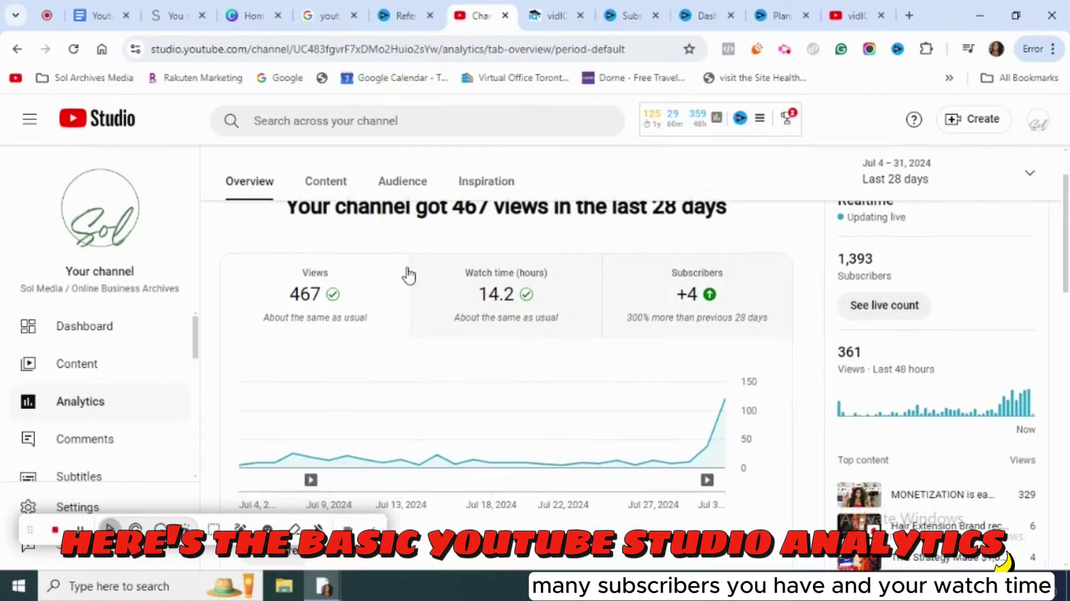
scroll(351, 358, "down", 6)
scroll(351, 356, "down", 10)
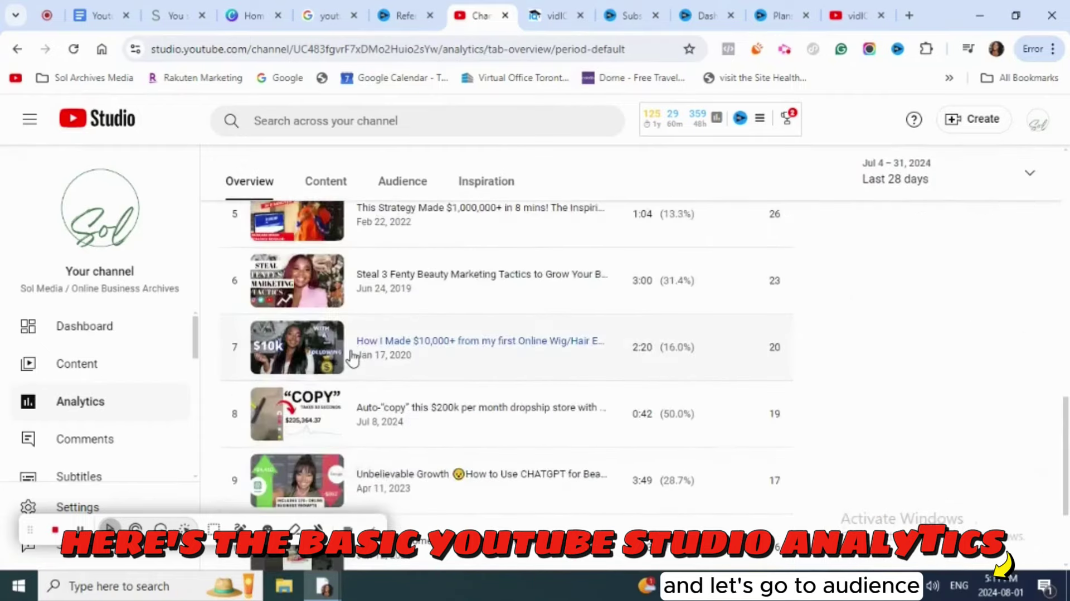
Switch to the Audience tab and scroll through the channel's audience analytics.
left_click(425, 178)
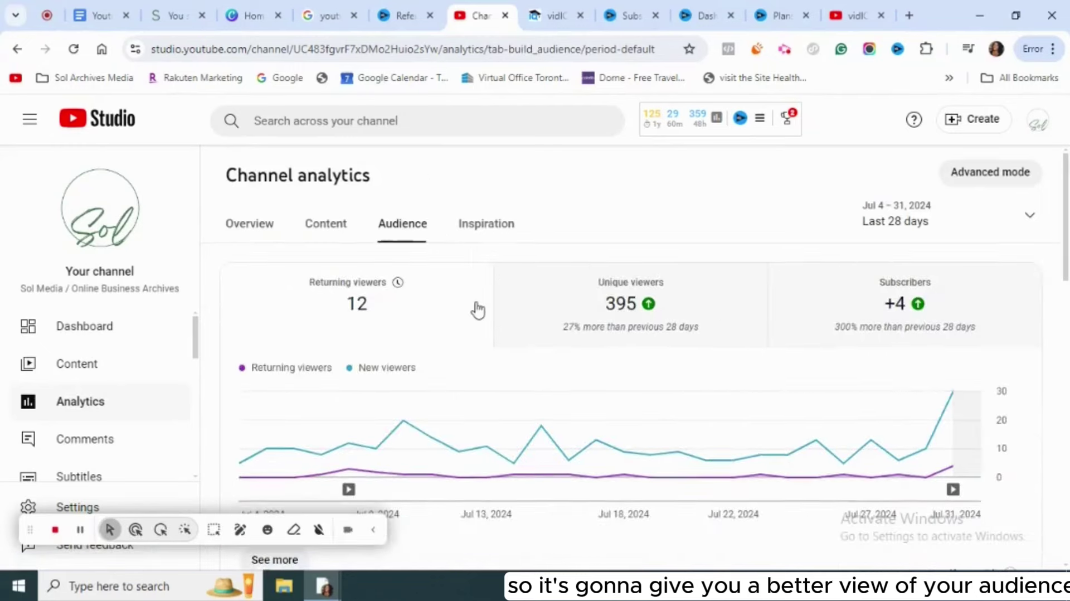
scroll(475, 305, "down", 5)
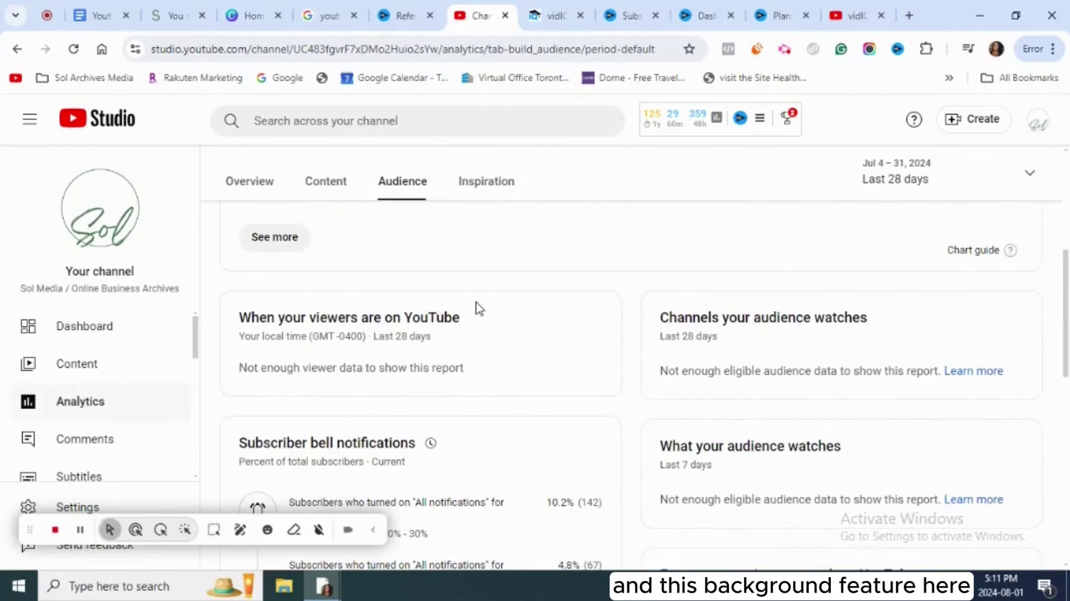
scroll(478, 308, "down", 3)
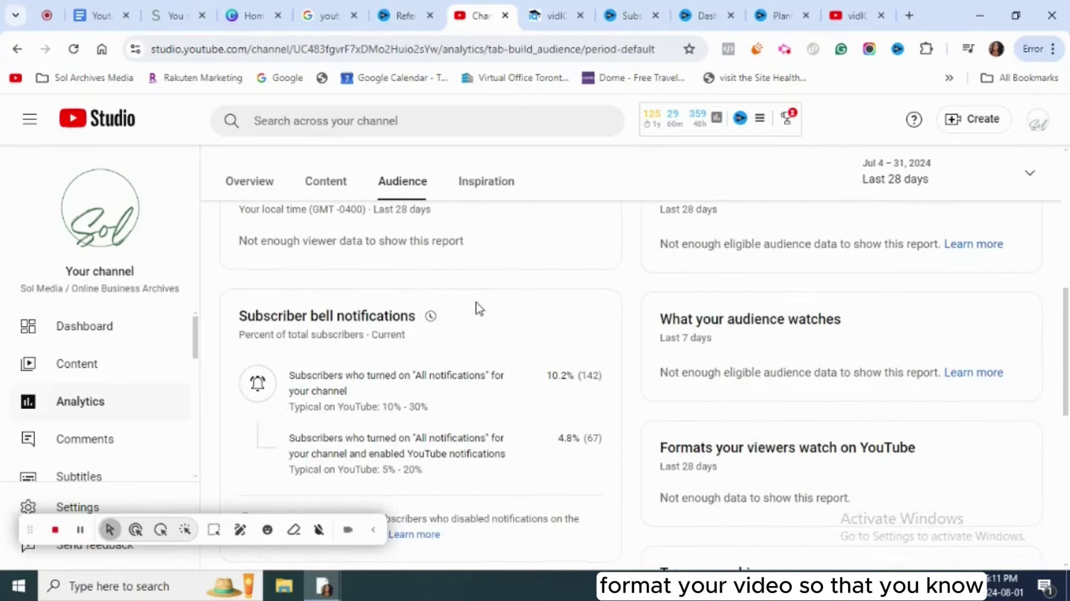
scroll(478, 309, "up", 4)
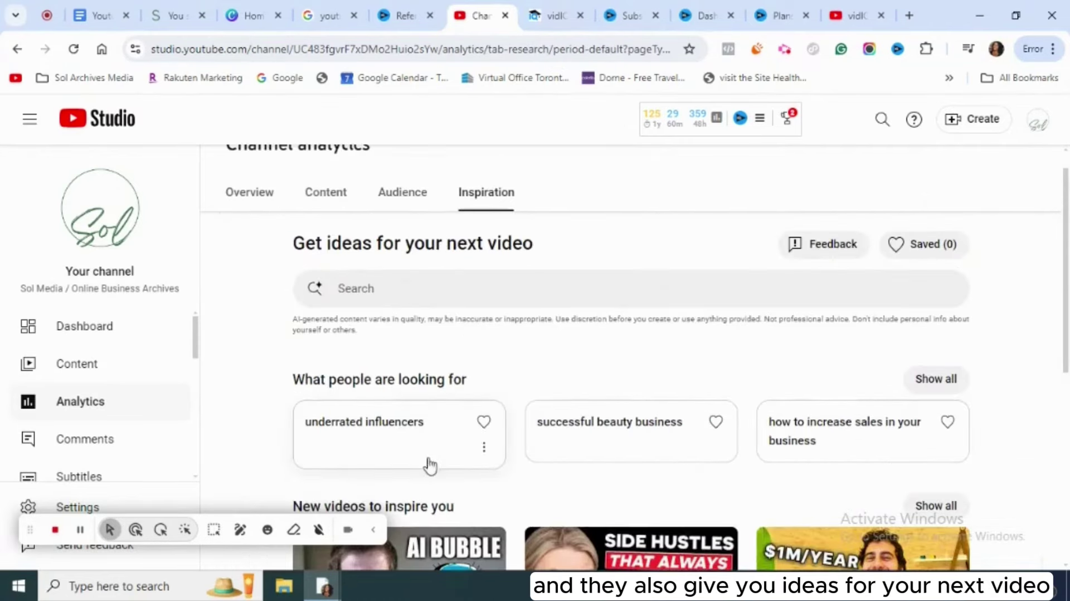
scroll(265, 405, "up", 1)
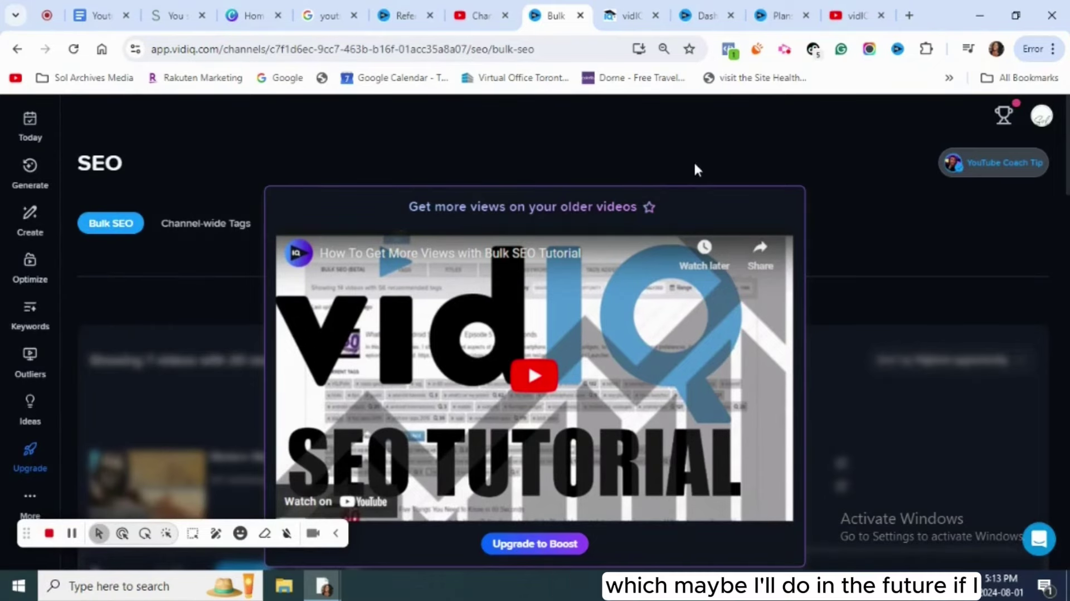
Check the Studio analytics and vidIQ's Today dashboard, then bring up the vidIQ extension's shortcuts menu.
left_click(474, 15)
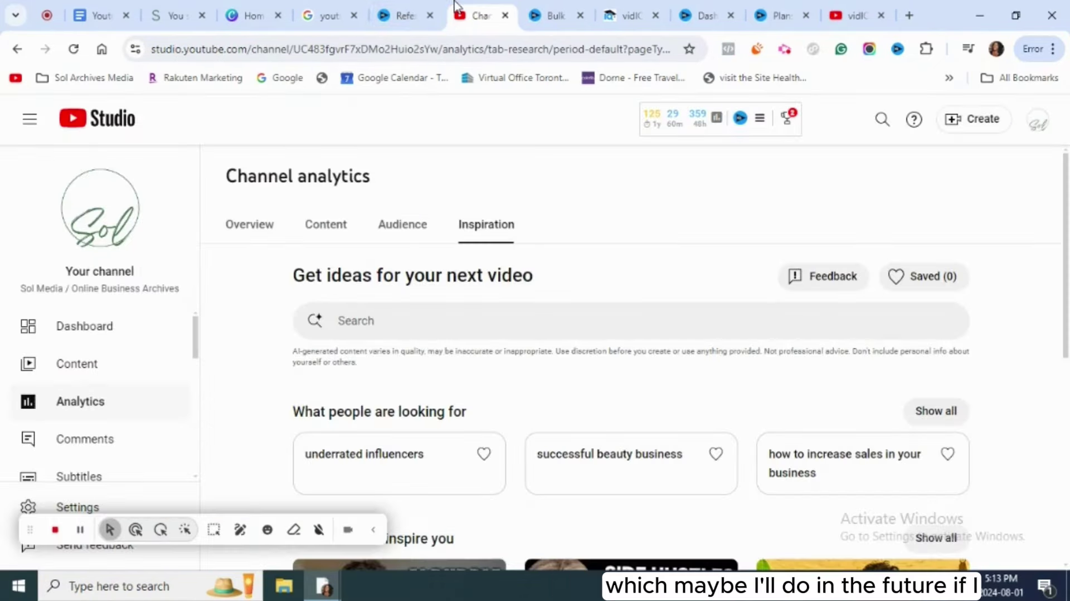
scroll(497, 411, "down", 10)
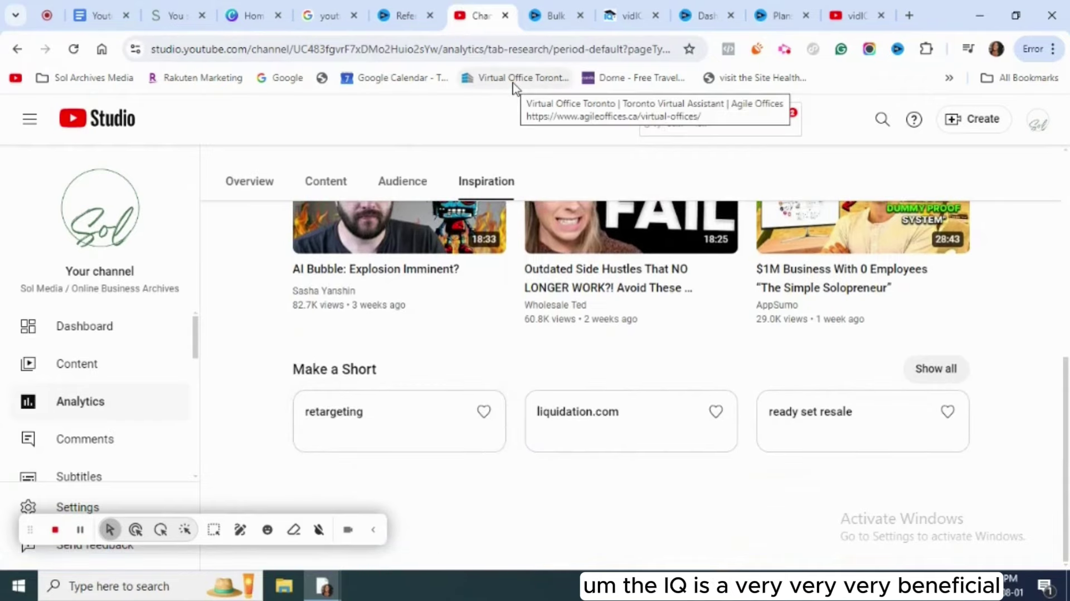
left_click(568, 5)
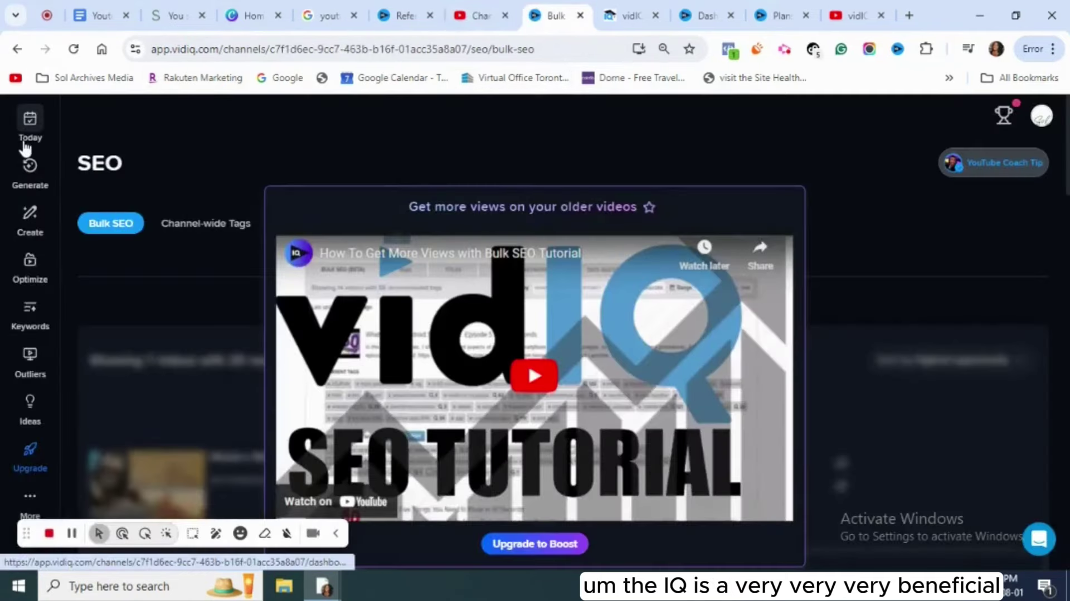
left_click(29, 120)
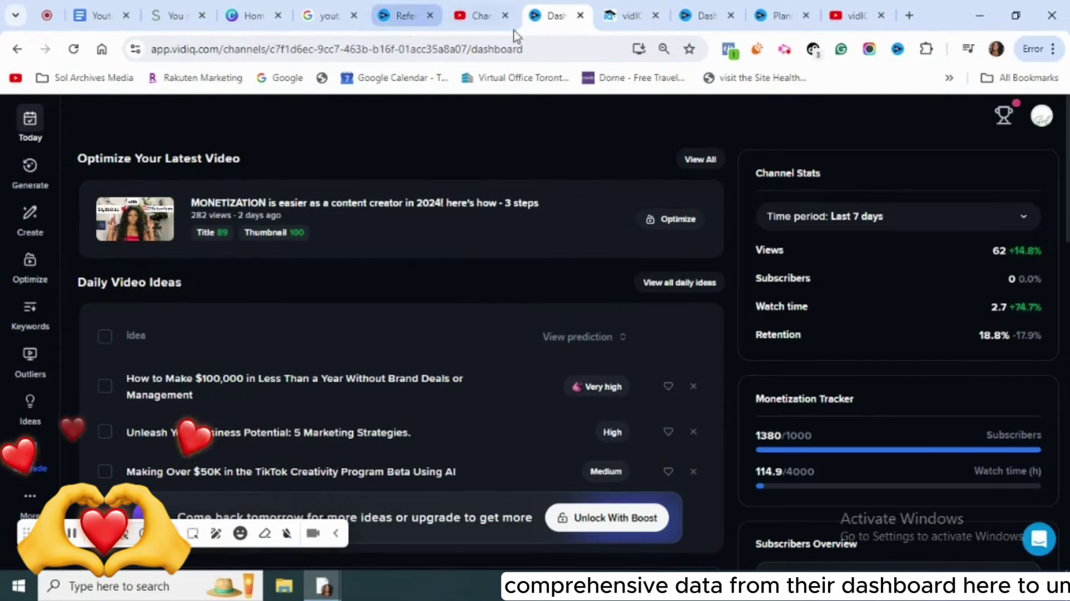
left_click(453, 20)
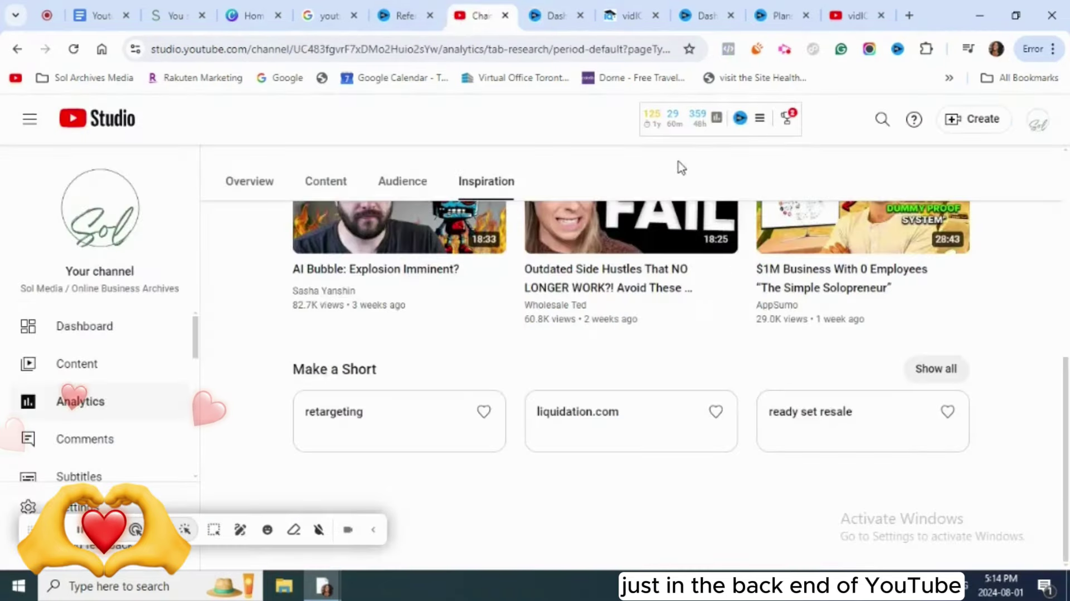
left_click(768, 130)
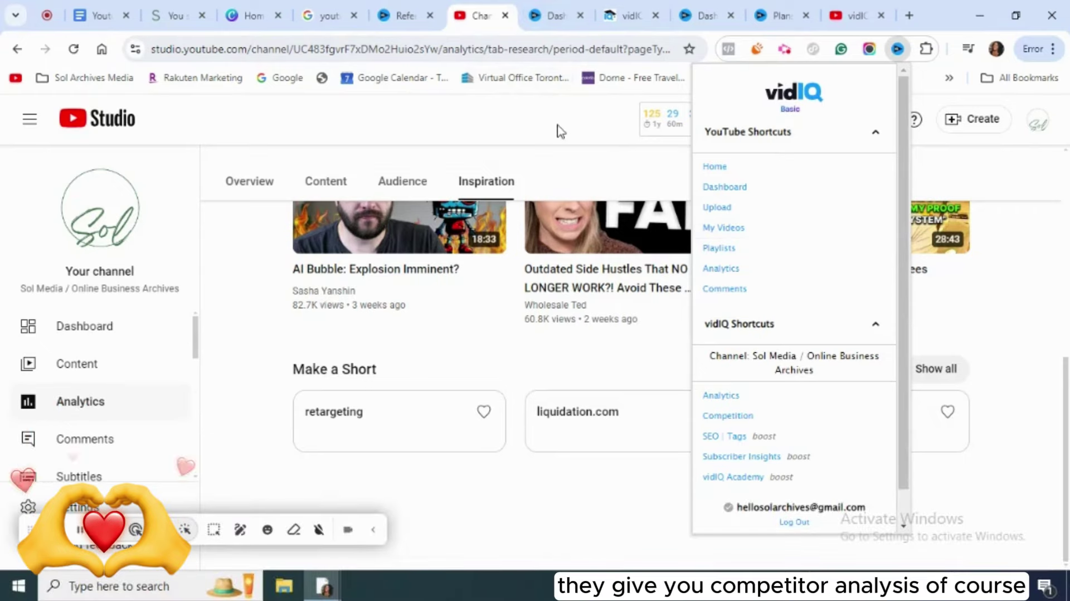
Open vidIQ's Competitors tool in Studio and focus the YouTube channel field to follow a competitor.
scroll(105, 390, "down", 5)
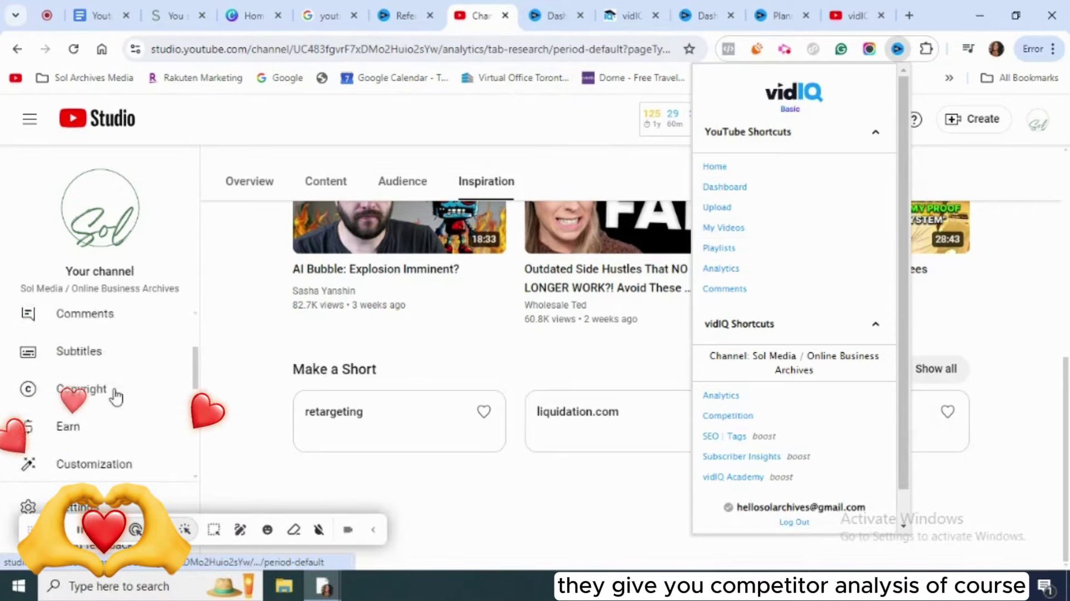
scroll(116, 397, "down", 3)
left_click(114, 390)
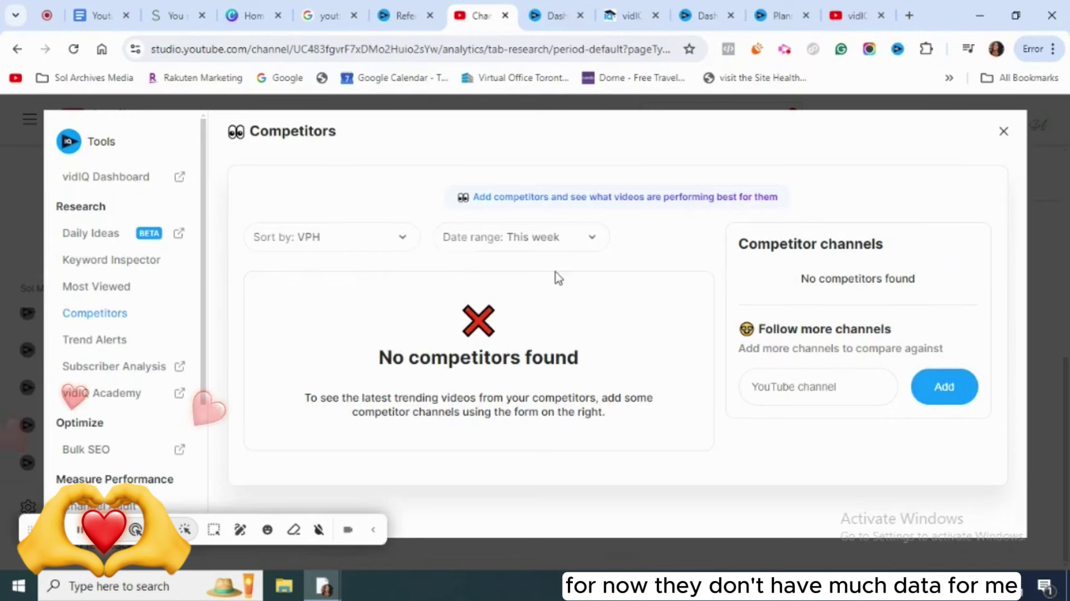
left_click(790, 396)
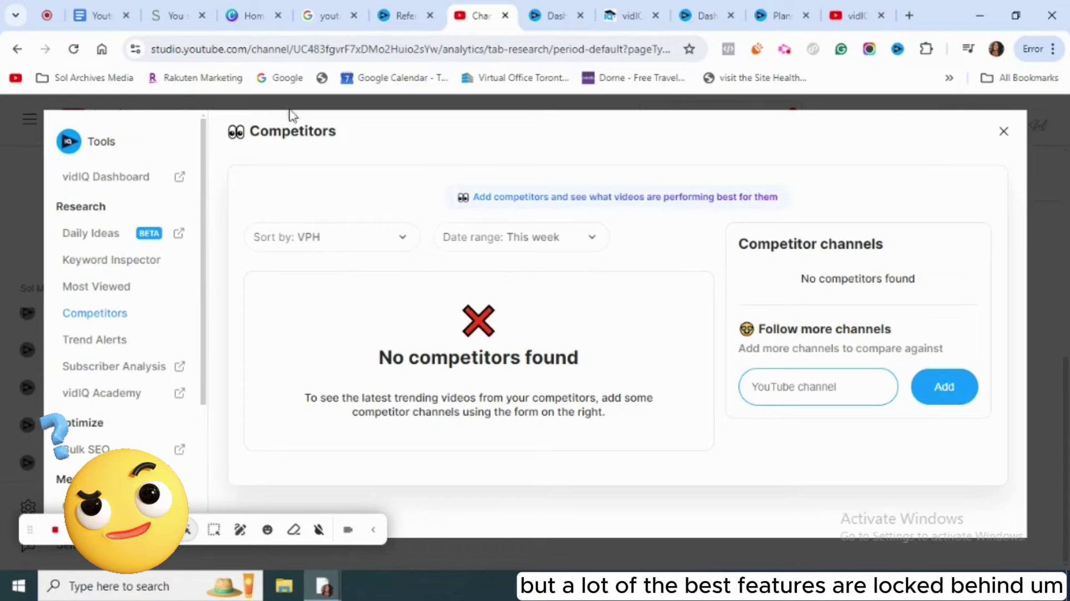
Switch to the vidIQ dashboard and expand More to reveal Coach, Competitors and SEO.
left_click(549, 15)
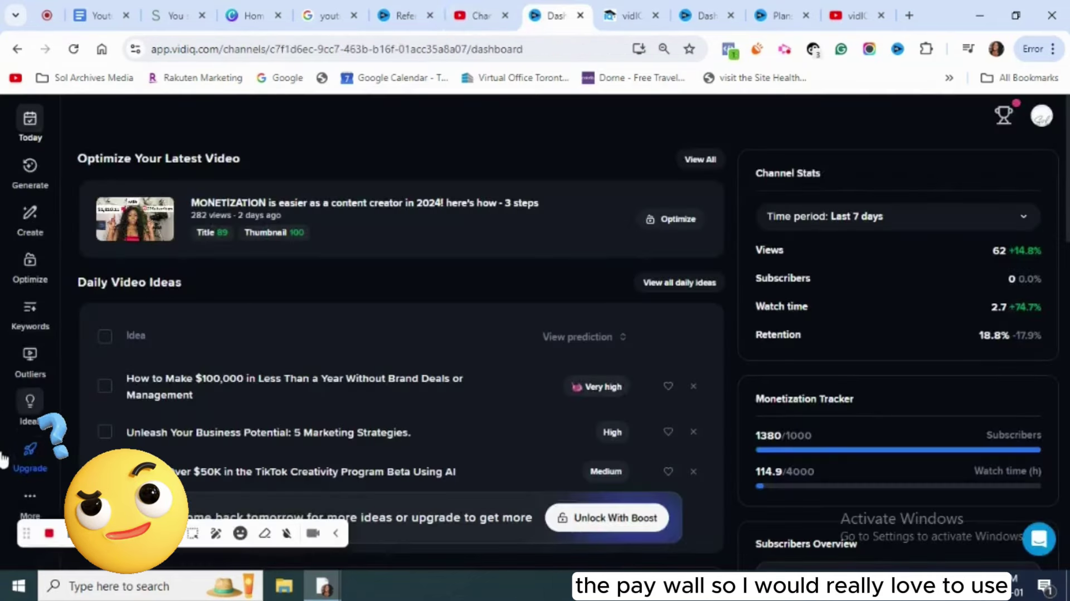
left_click(18, 493)
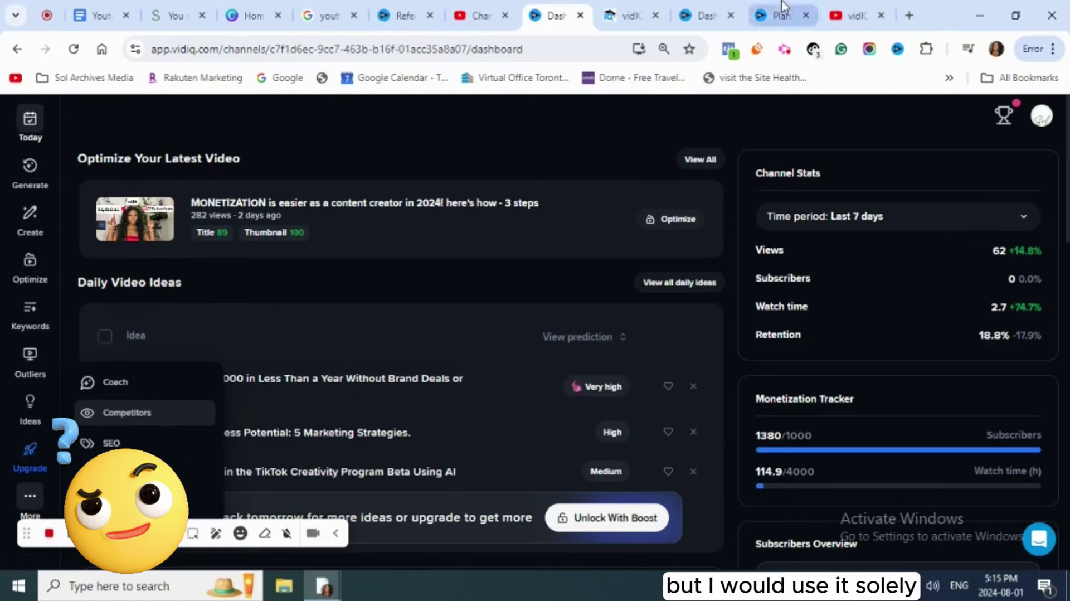
Go to vidIQ's Keywords research page from the sidebar.
mouse_move(597, 4)
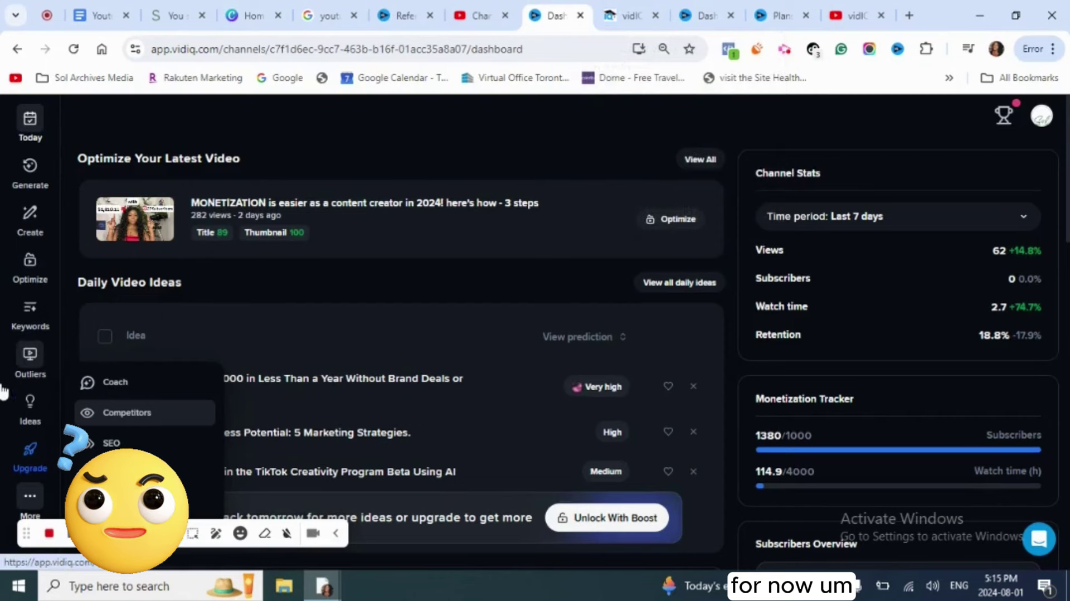
left_click(25, 327)
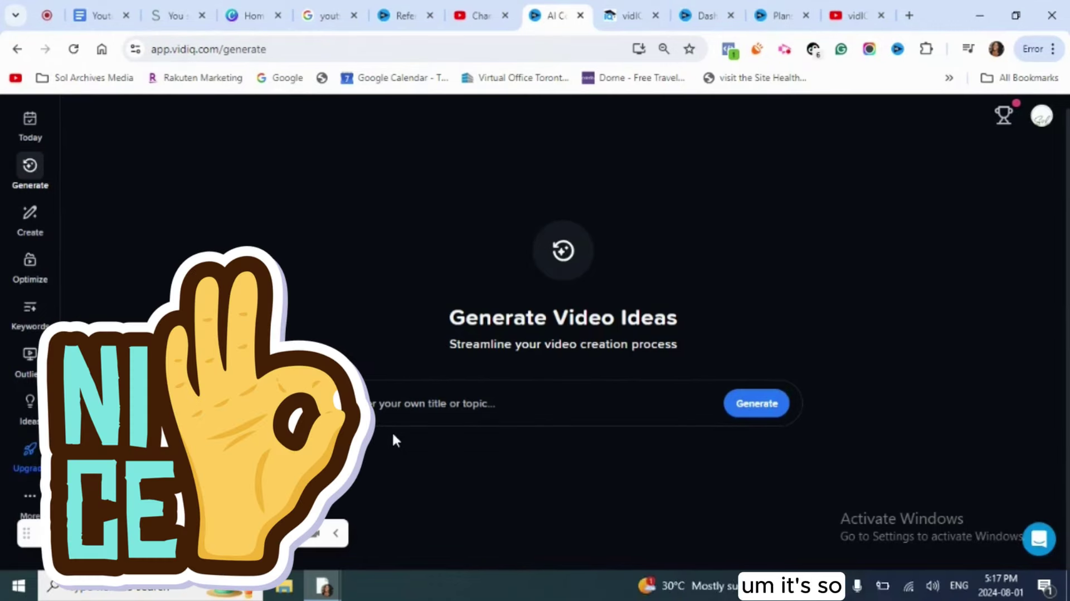
mouse_move(44, 6)
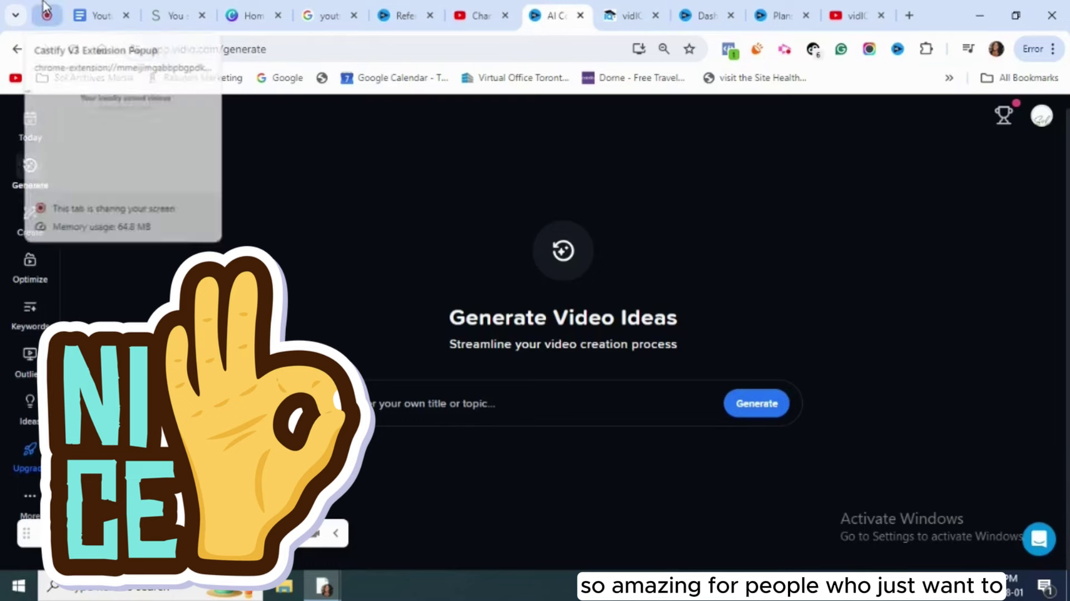